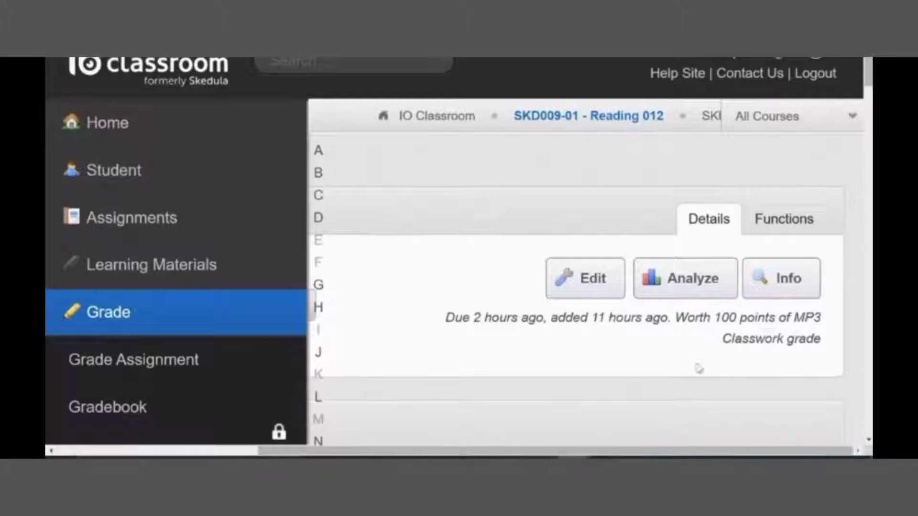
Open the assignment's grading functions and set the Find & Replace condition to Grade is Blank.
click(796, 224)
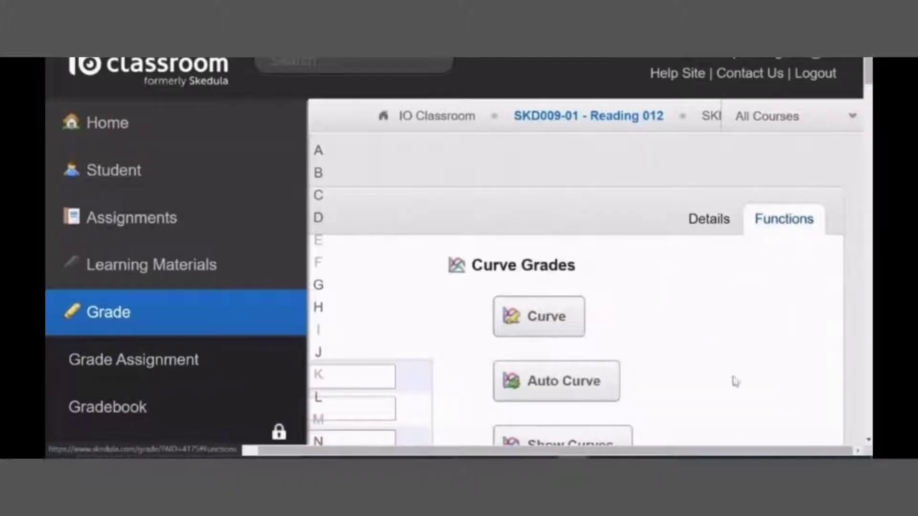
drag(720, 451, 538, 433)
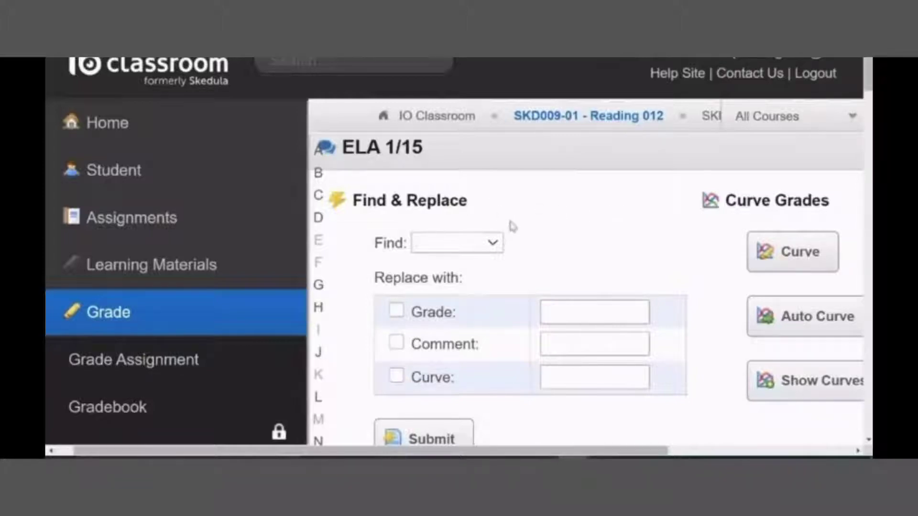
click(498, 244)
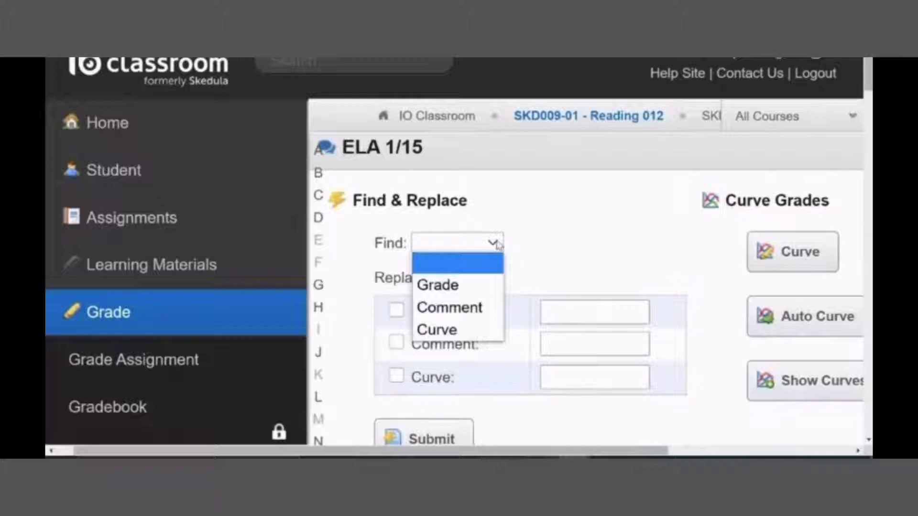
click(471, 284)
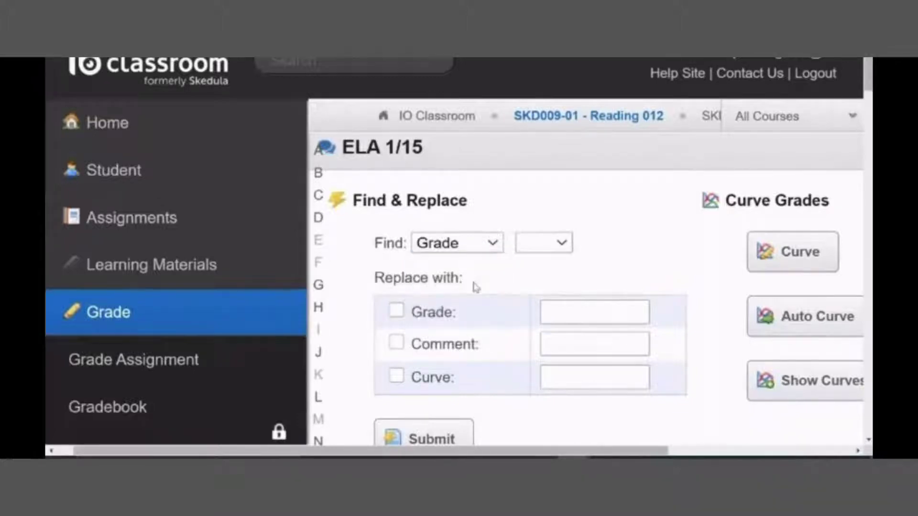
click(561, 243)
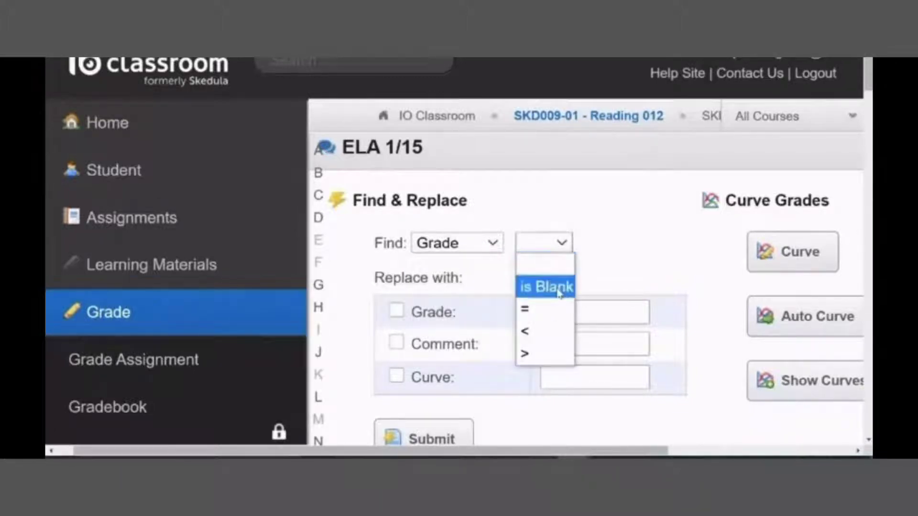
click(558, 288)
Replace all blank grades of the ELA 1/15 assignment with 100 and close the replacement summary.
drag(622, 450, 808, 450)
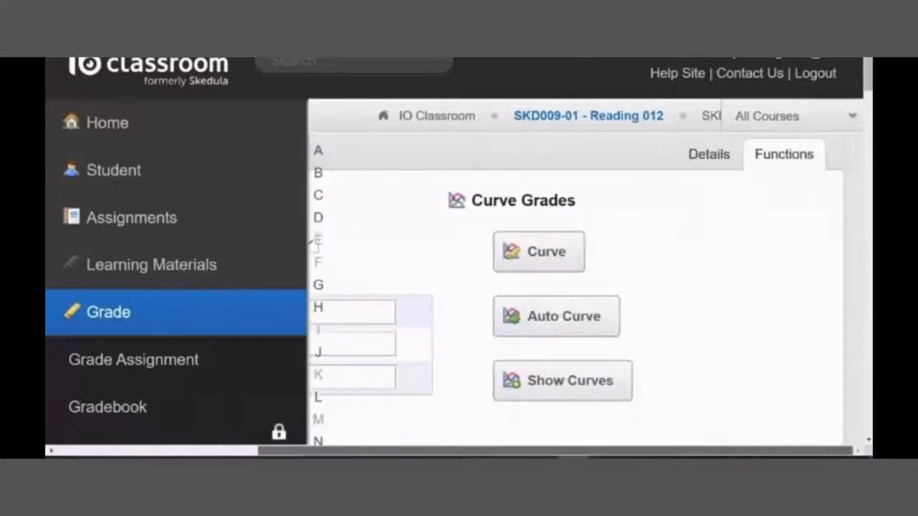
scroll(712, 291, down, 8)
scroll(711, 304, up, 3)
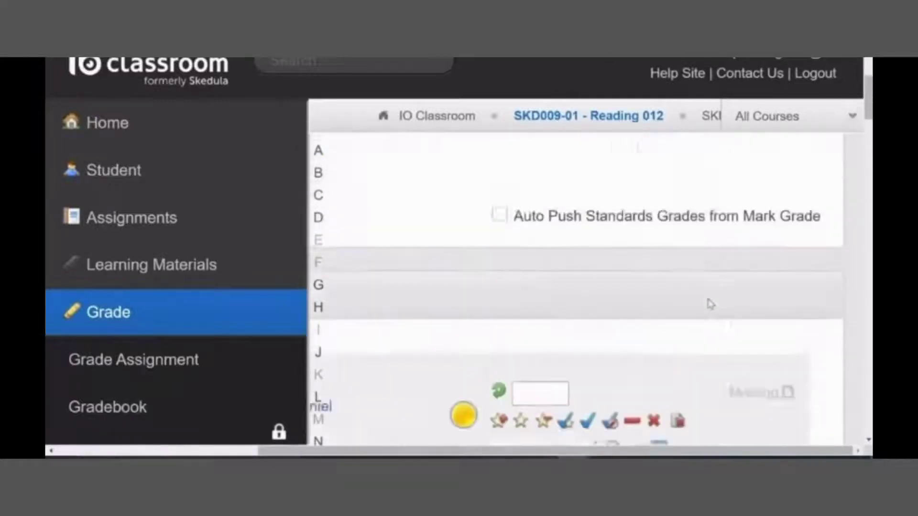
scroll(710, 304, up, 4)
drag(703, 452, 521, 420)
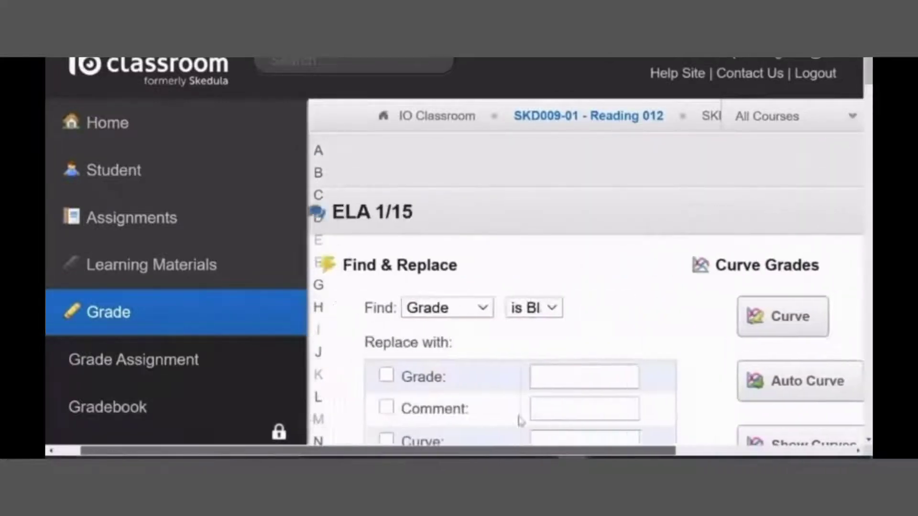
scroll(521, 421, left, 1)
scroll(518, 396, down, 2)
click(419, 311)
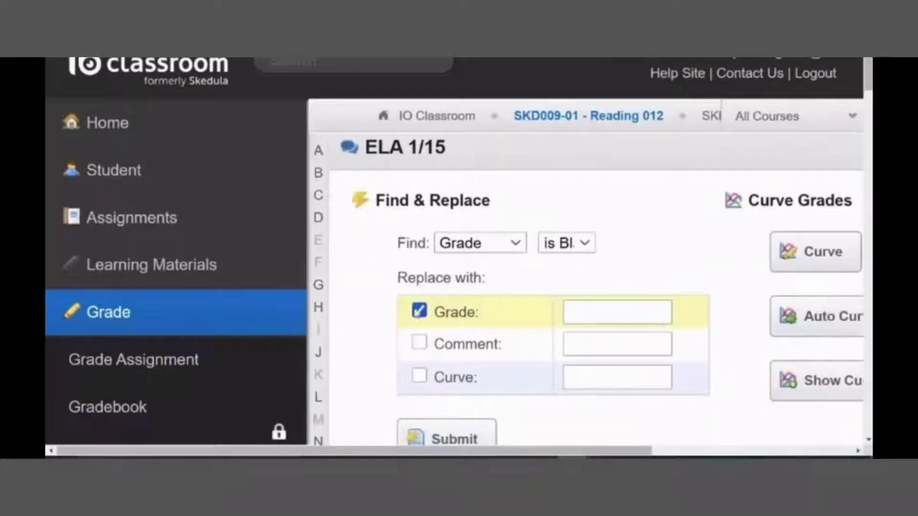
click(585, 310)
text(100)
scroll(615, 277, down, 1)
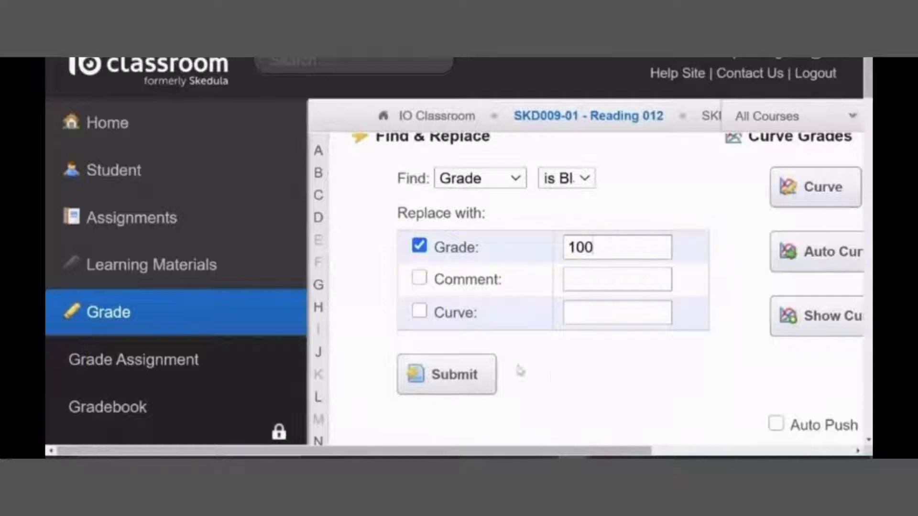
click(461, 372)
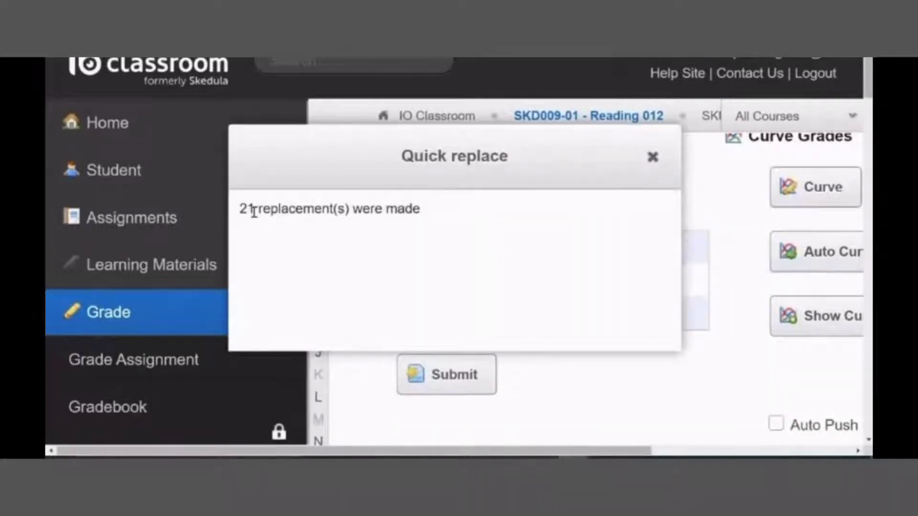
click(651, 158)
Review the students' filled-in grades and change the Find & Replace condition to Comment is Blank.
scroll(794, 398, right, 5)
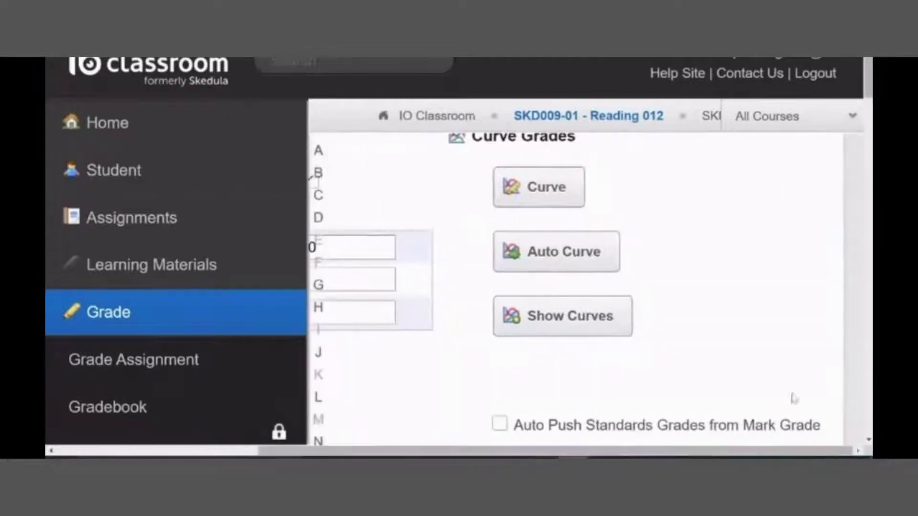
scroll(793, 398, down, 10)
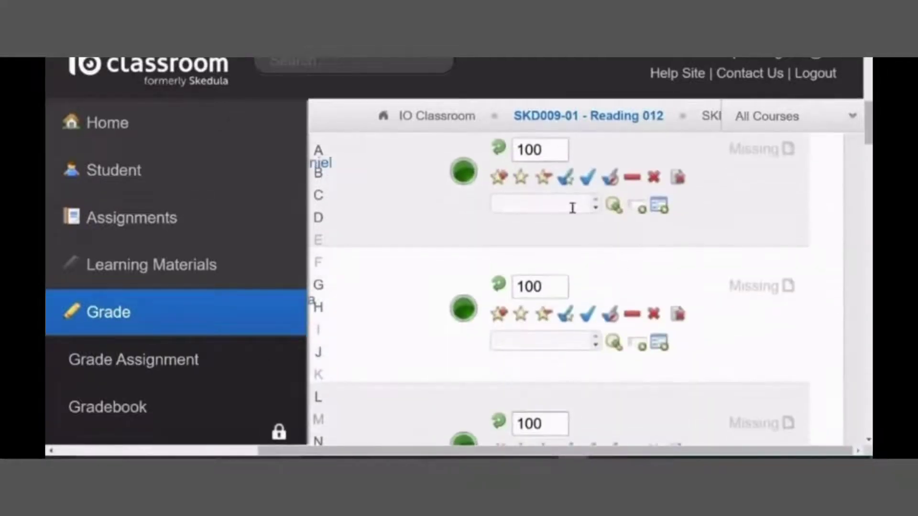
scroll(576, 224, down, 3)
scroll(672, 375, up, 4)
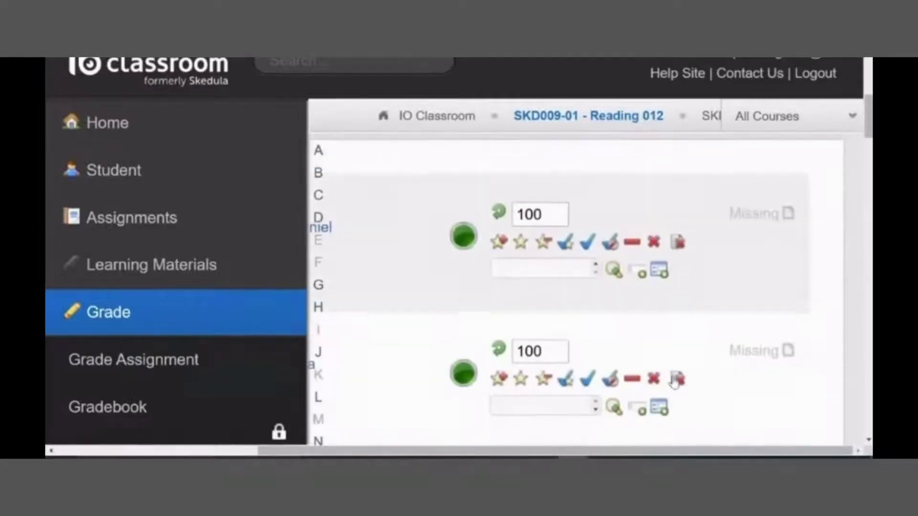
scroll(672, 381, up, 9)
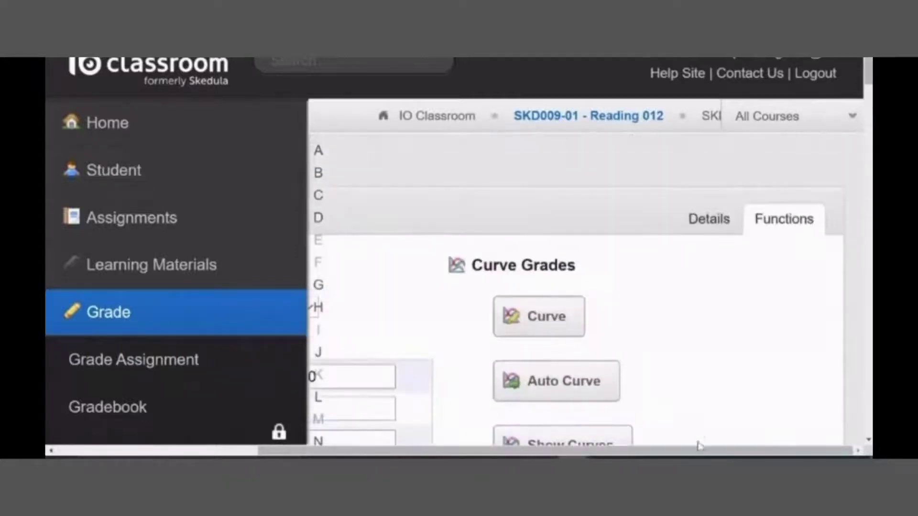
drag(696, 451, 476, 418)
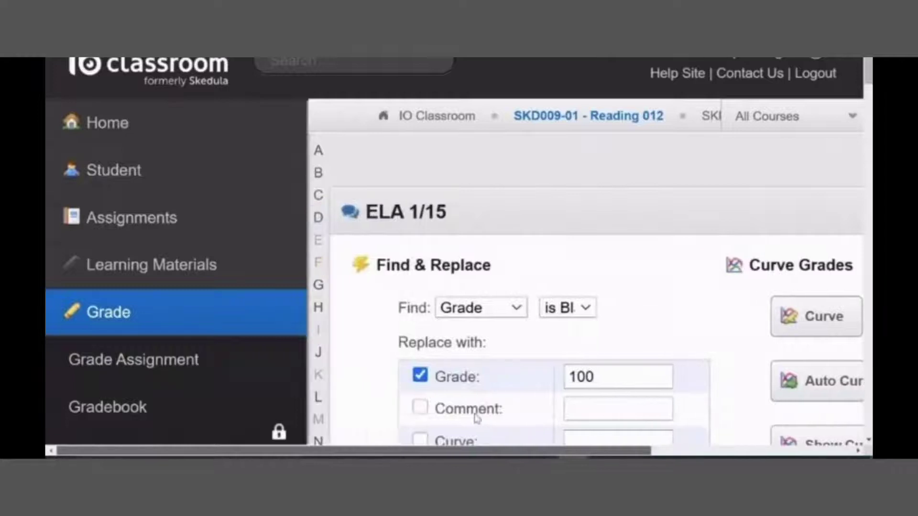
scroll(527, 268, down, 1)
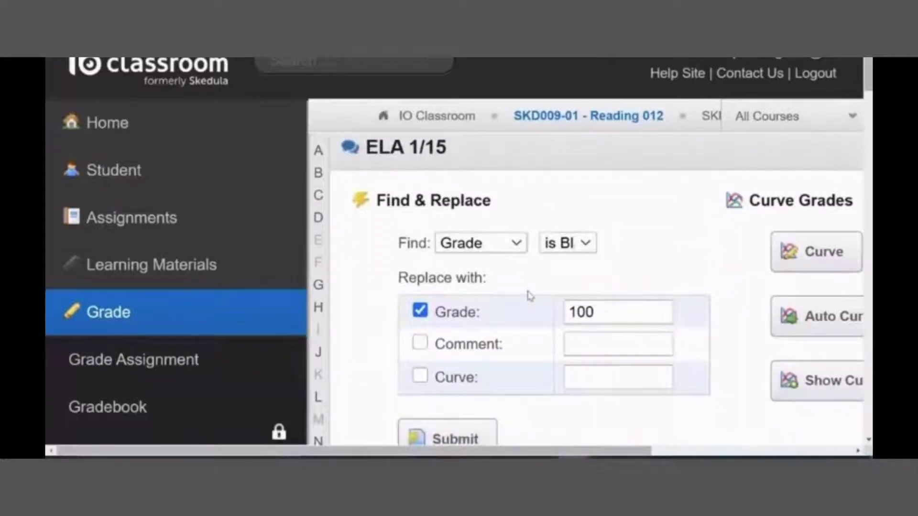
click(514, 248)
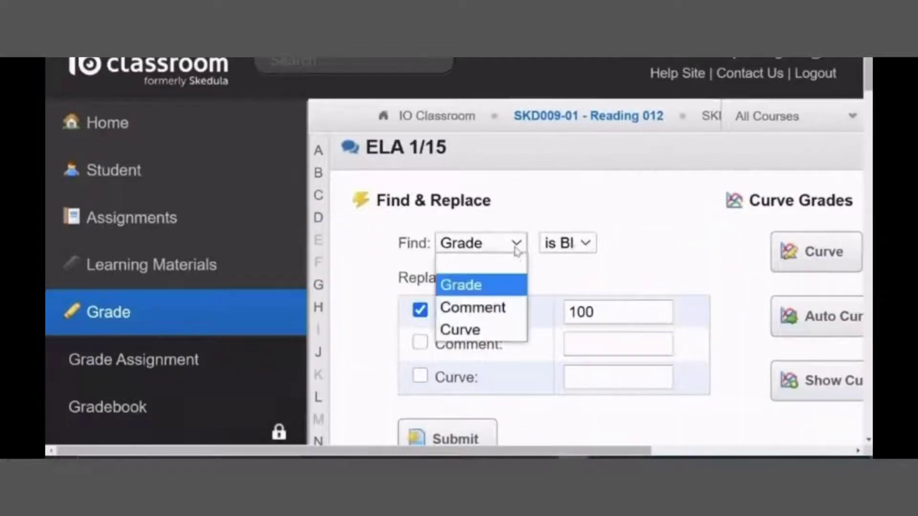
click(503, 315)
click(573, 246)
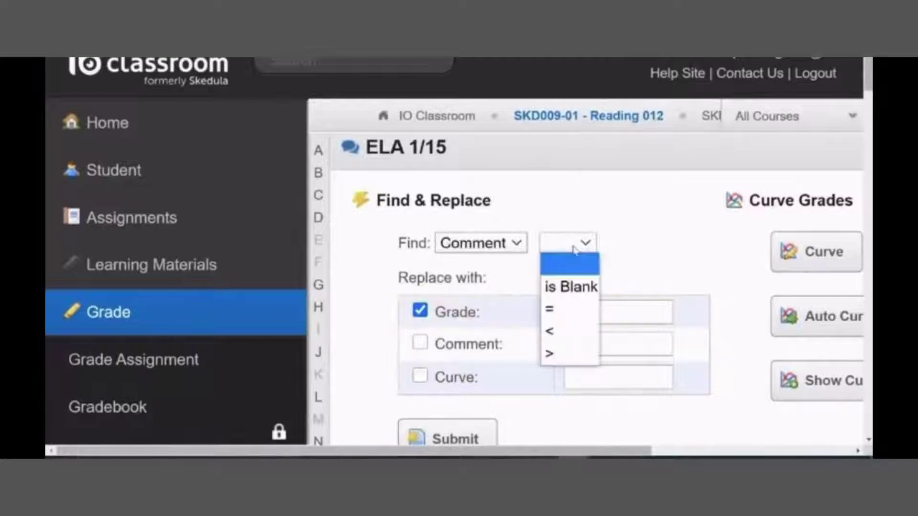
click(571, 287)
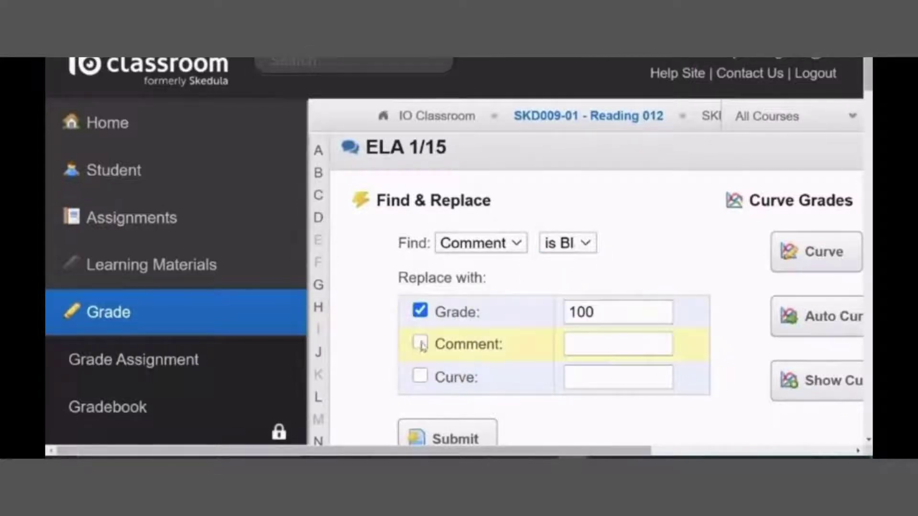
Enable the comment replacement with the text 100, submit the replacement and close its summary.
click(600, 344)
text(100)
scroll(529, 356, down, 1)
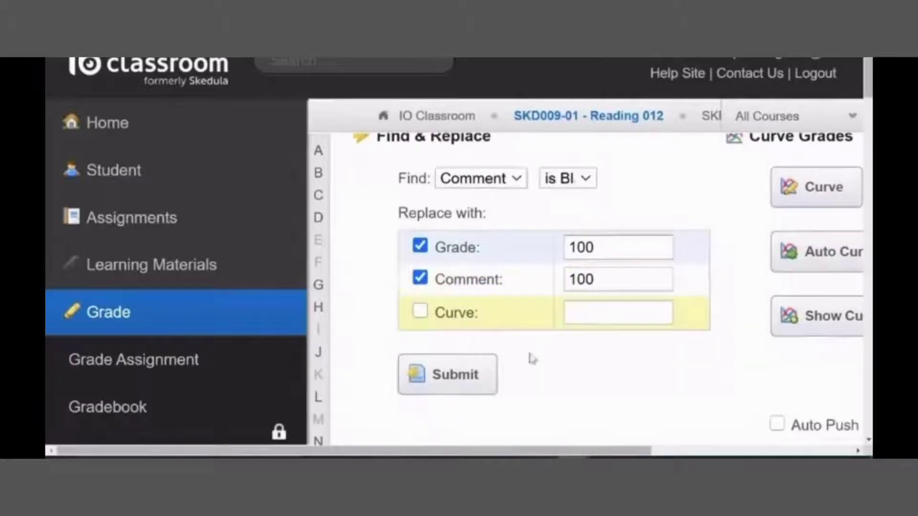
click(477, 385)
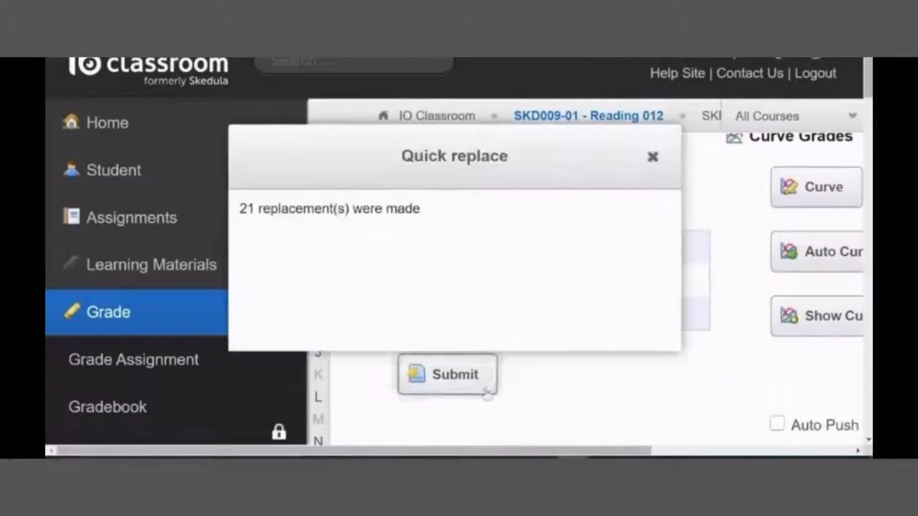
click(652, 157)
Review the filled-in comments, set Find & Replace to search by Grade, and disable the grade and comment replacements.
scroll(760, 370, right, 5)
scroll(760, 370, down, 8)
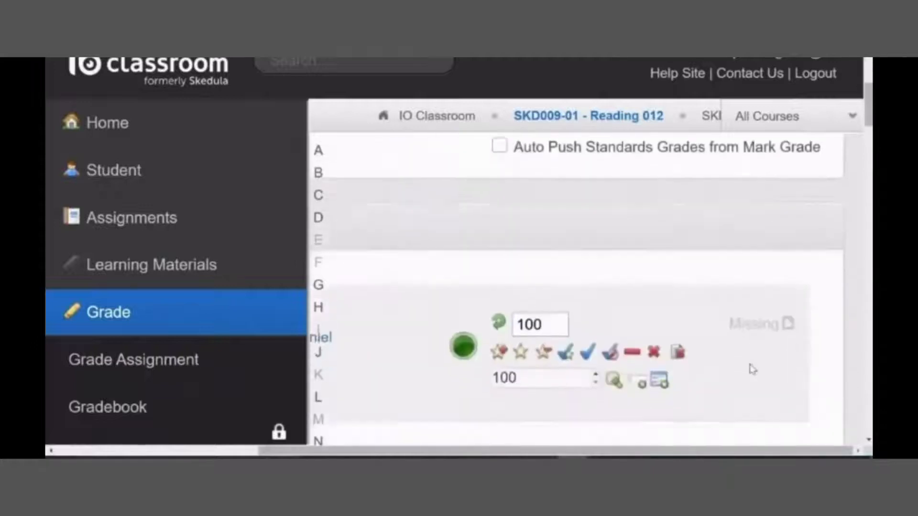
scroll(699, 351, up, 3)
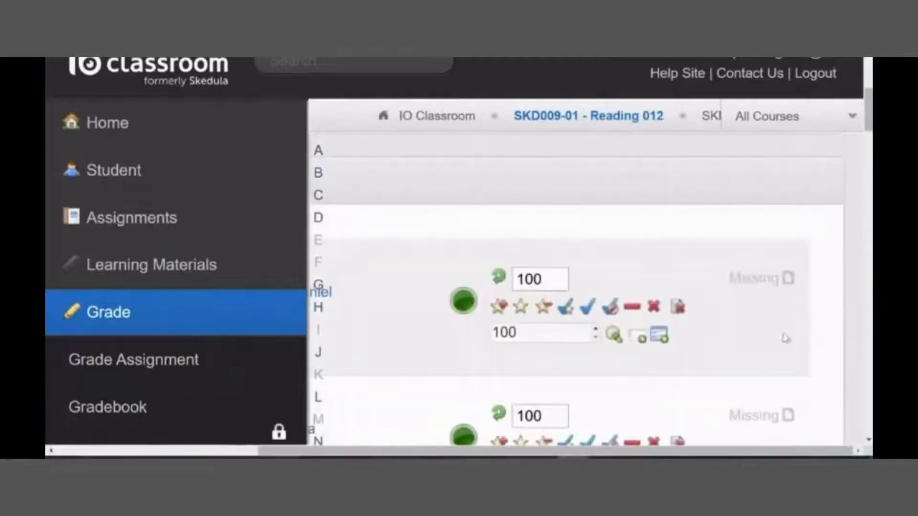
scroll(786, 338, up, 10)
drag(720, 450, 517, 450)
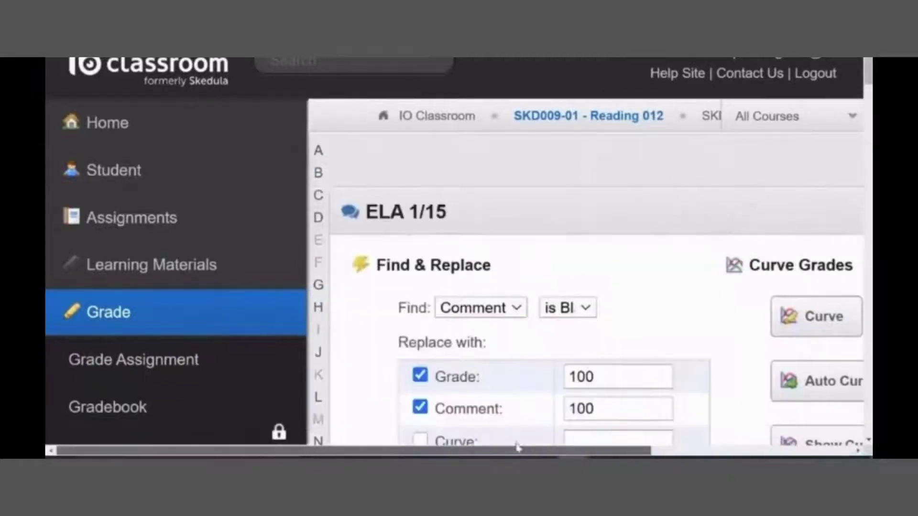
scroll(569, 307, down, 3)
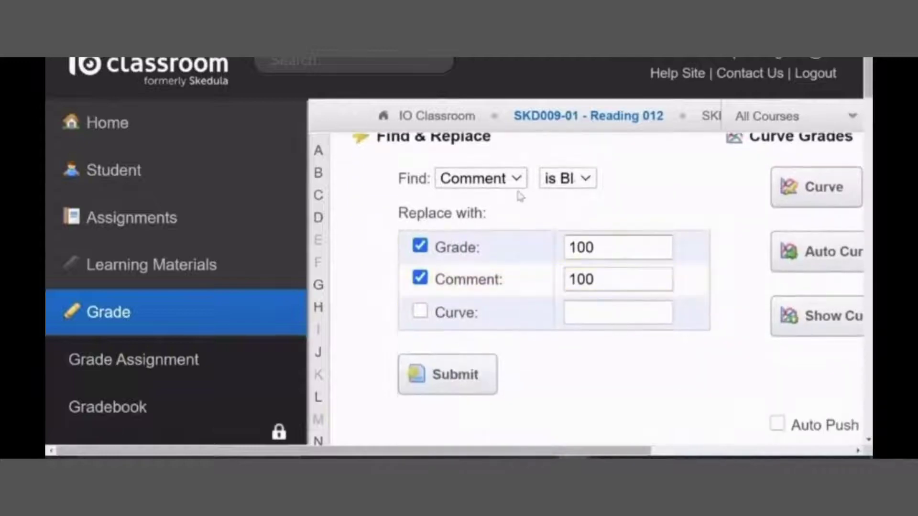
scroll(614, 239, up, 2)
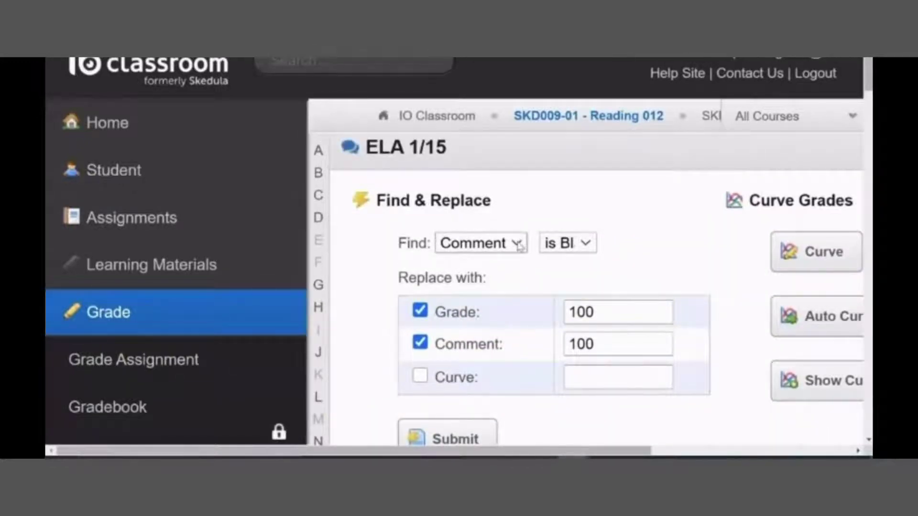
click(520, 246)
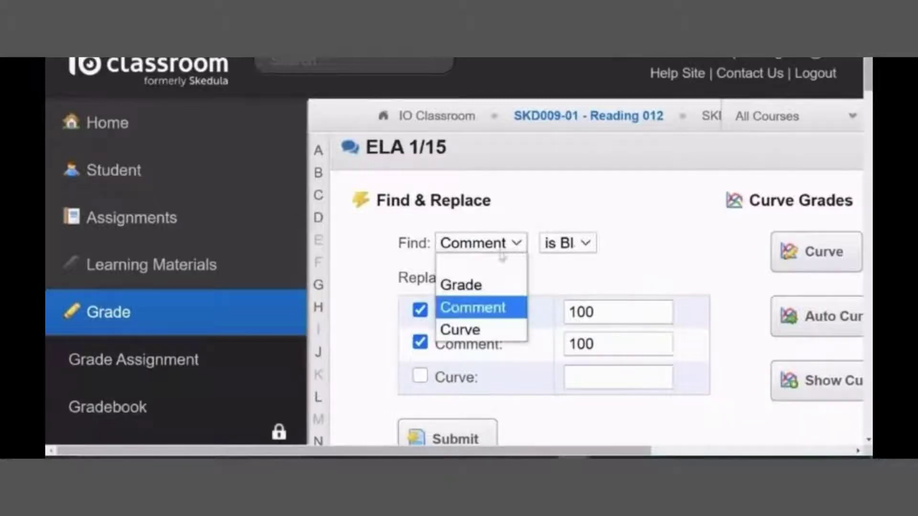
click(496, 284)
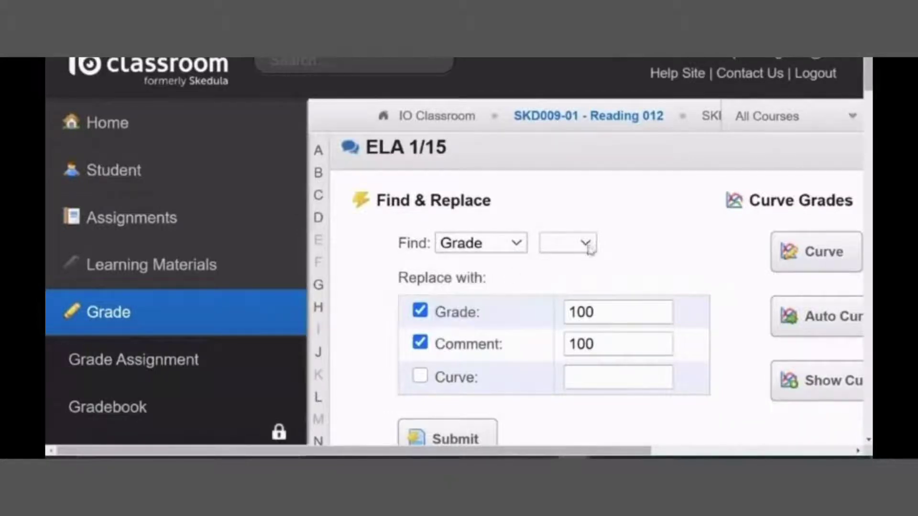
click(419, 311)
click(421, 343)
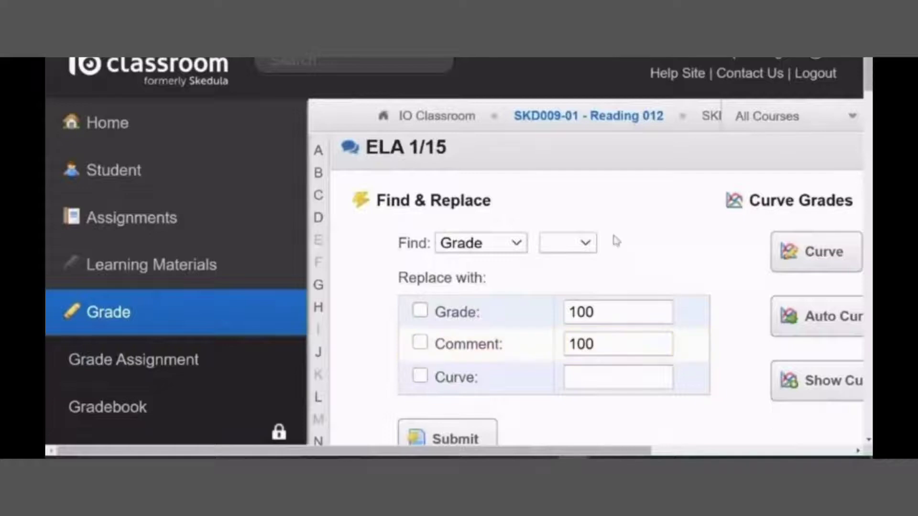
Set the Find & Replace condition to match grades equal to 100.
click(584, 243)
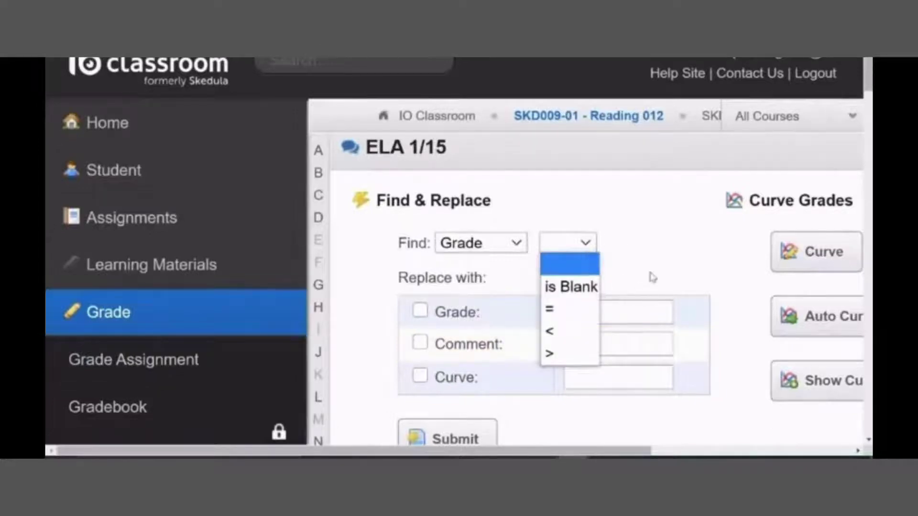
click(587, 313)
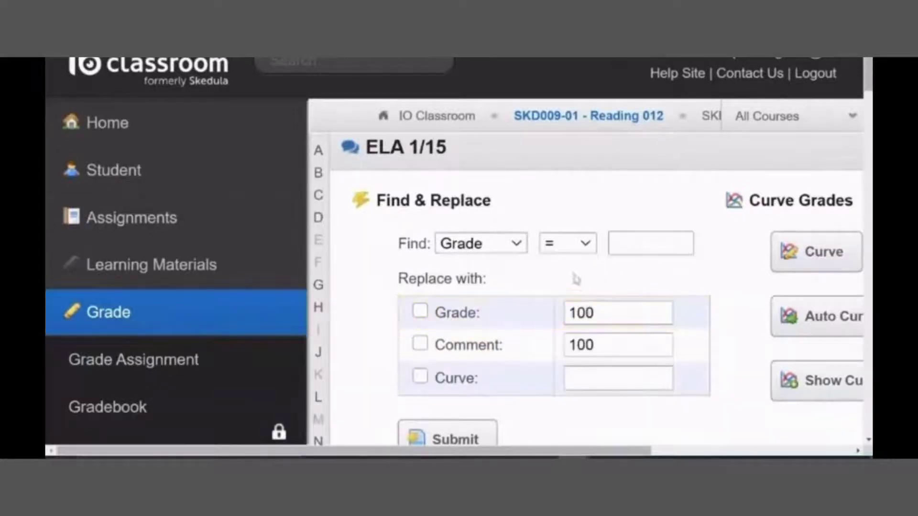
click(638, 244)
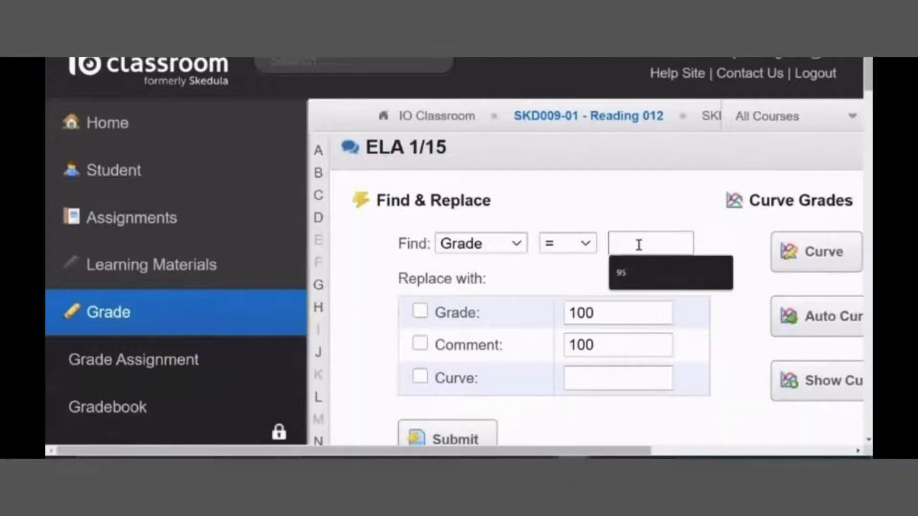
text(100)
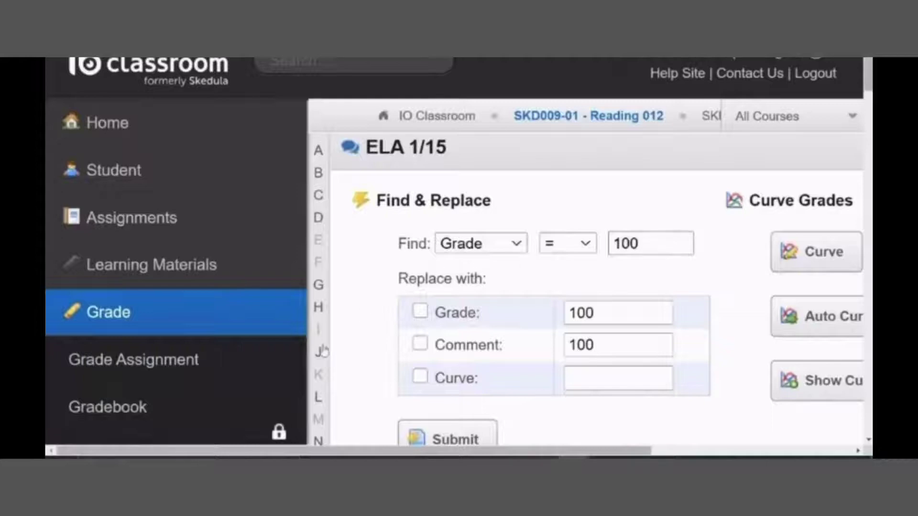
Enable the grade replacement with the value 80, submit the replacement and close its summary.
click(419, 311)
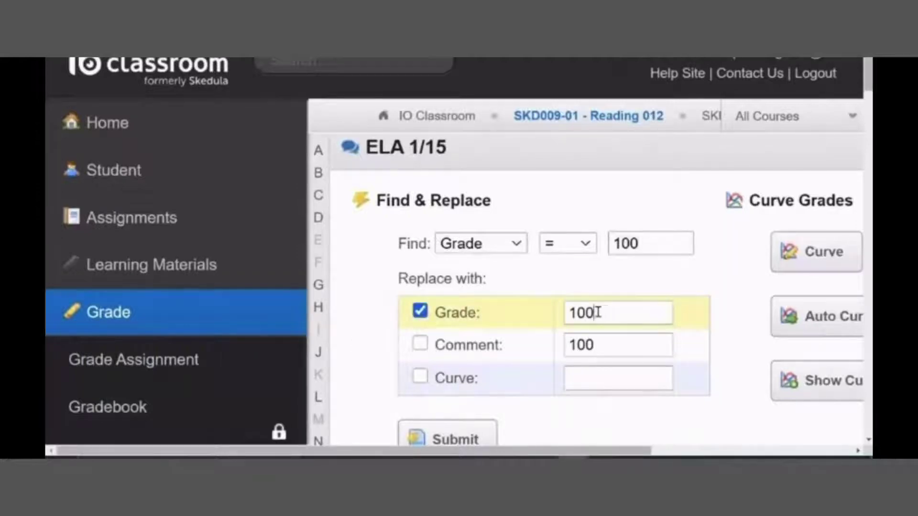
drag(598, 313, 569, 308)
text(80)
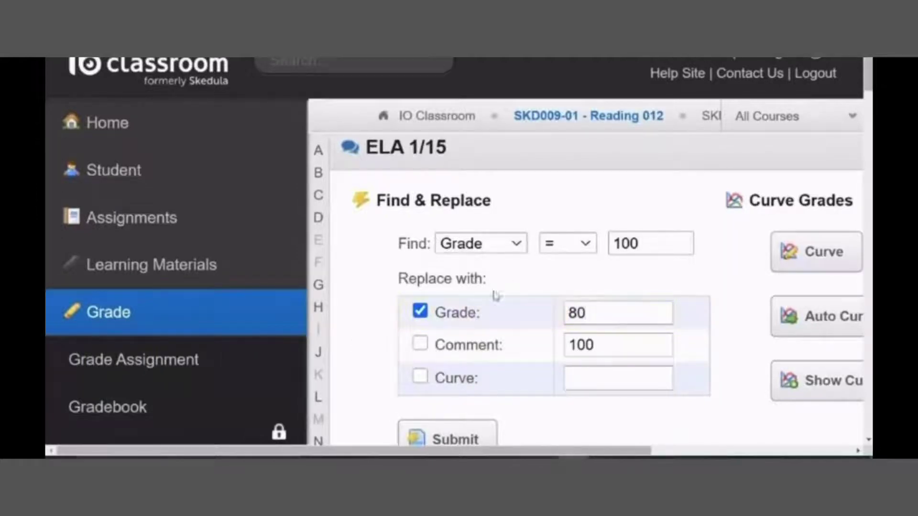
click(459, 440)
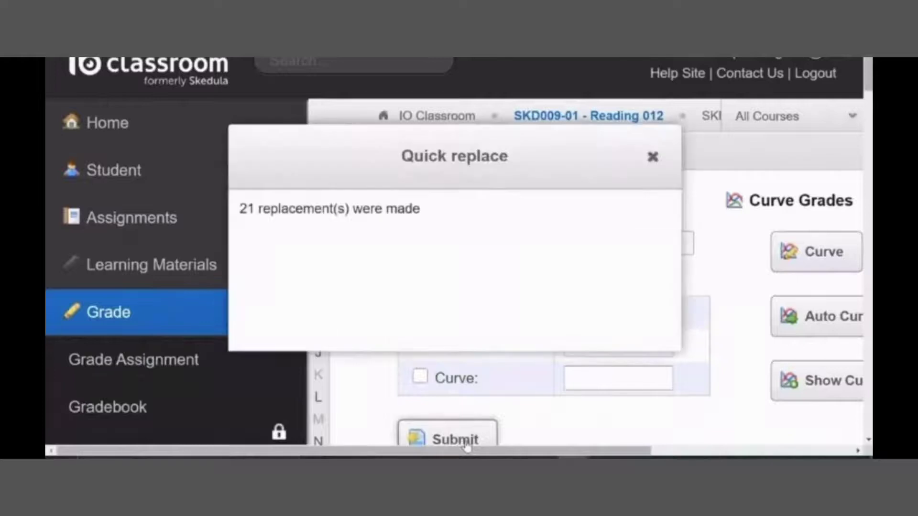
click(652, 156)
Review the students' replaced grades and set Find & Replace to match Comment = 100 with the comment replacement enabled.
drag(584, 454, 784, 454)
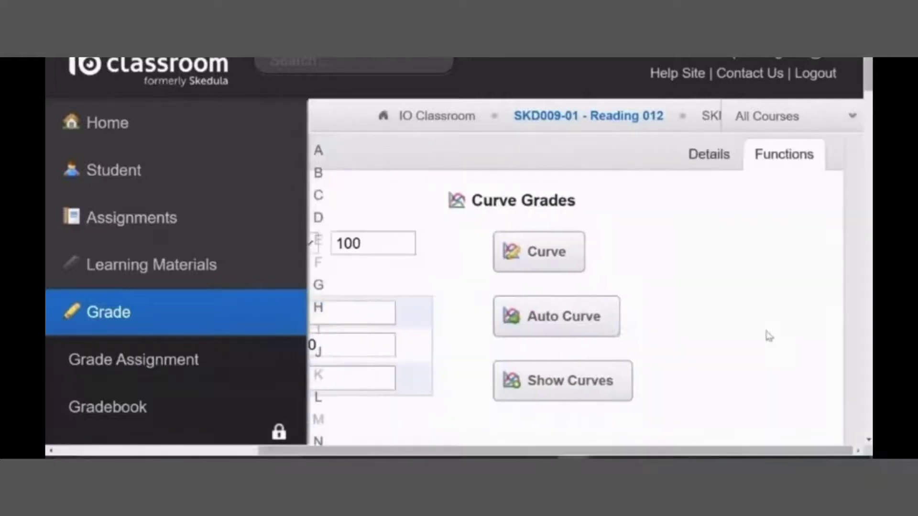
scroll(766, 330, down, 5)
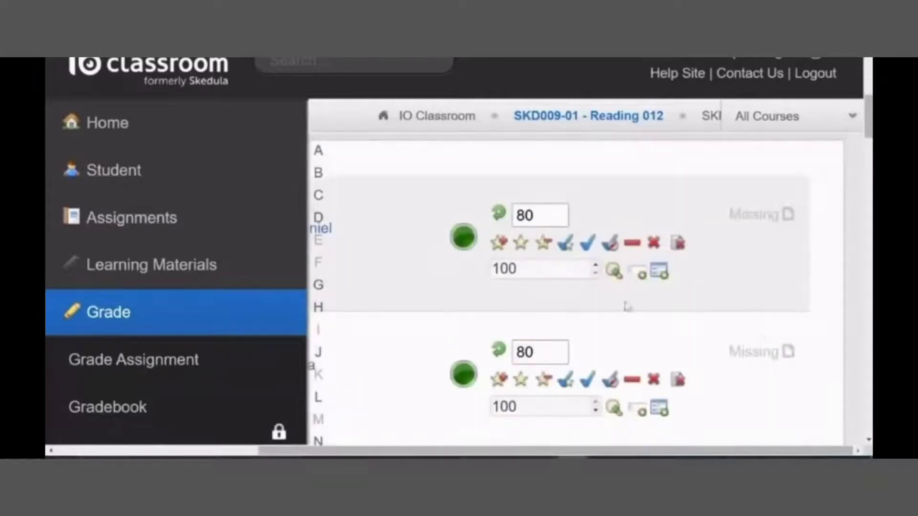
scroll(687, 385, up, 5)
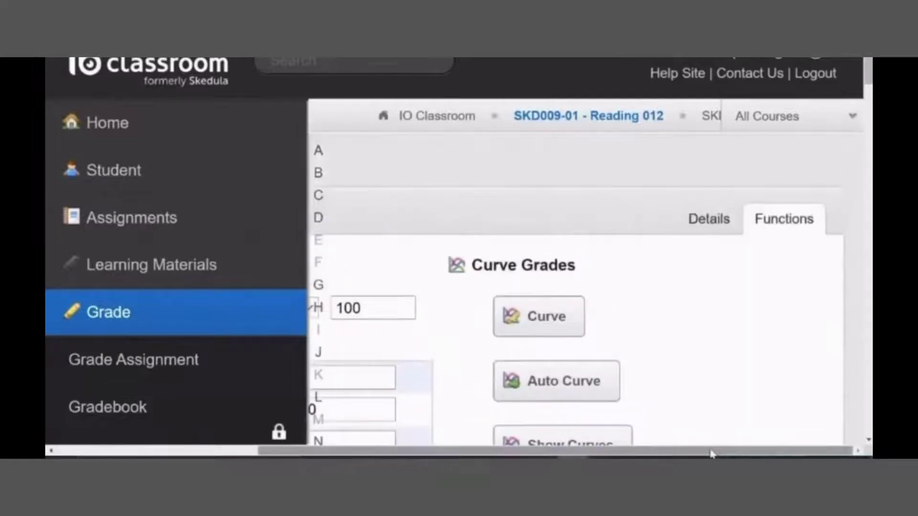
drag(710, 454, 488, 440)
scroll(498, 316, down, 4)
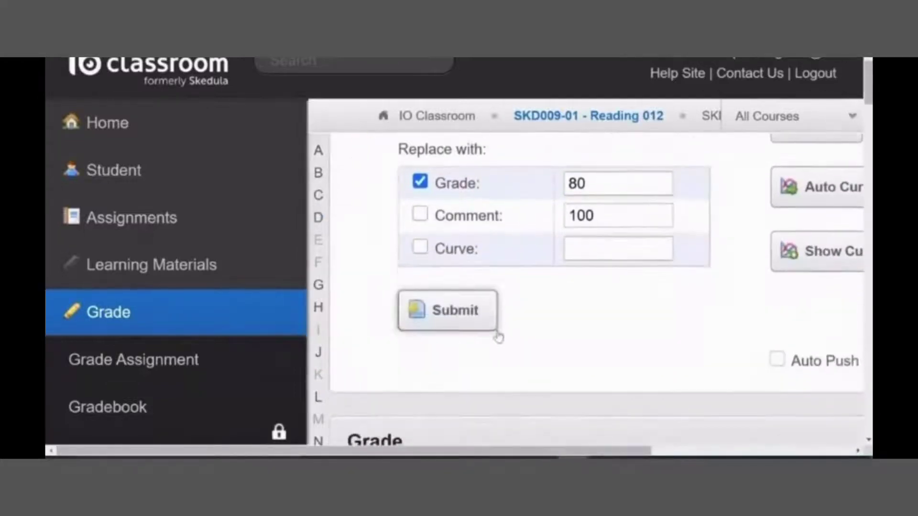
scroll(498, 334, up, 3)
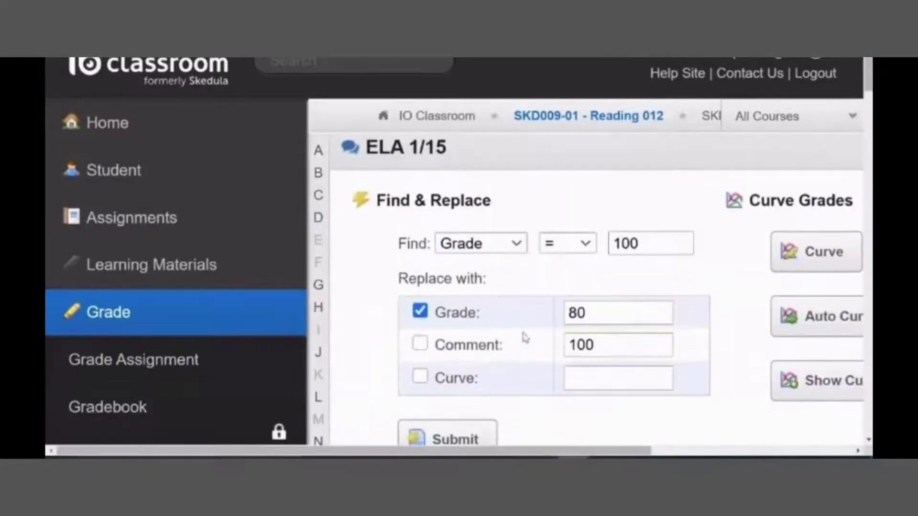
click(420, 345)
click(515, 243)
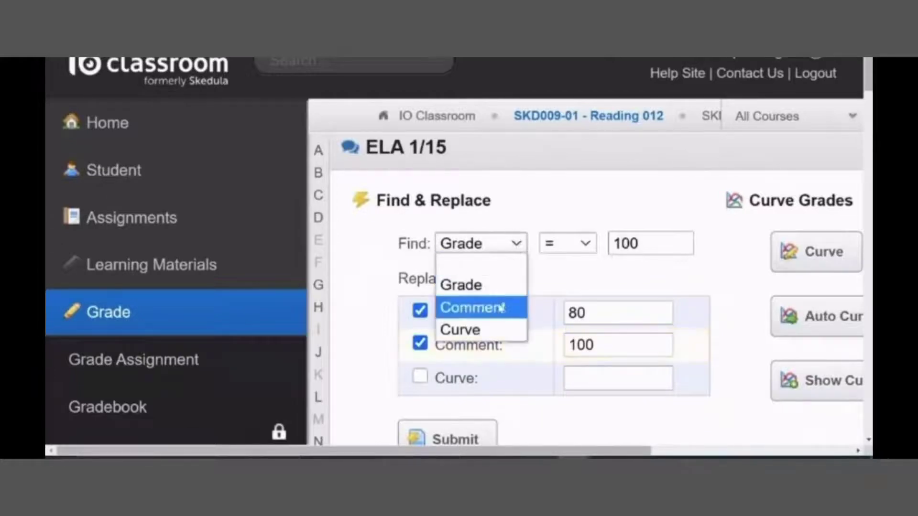
click(499, 311)
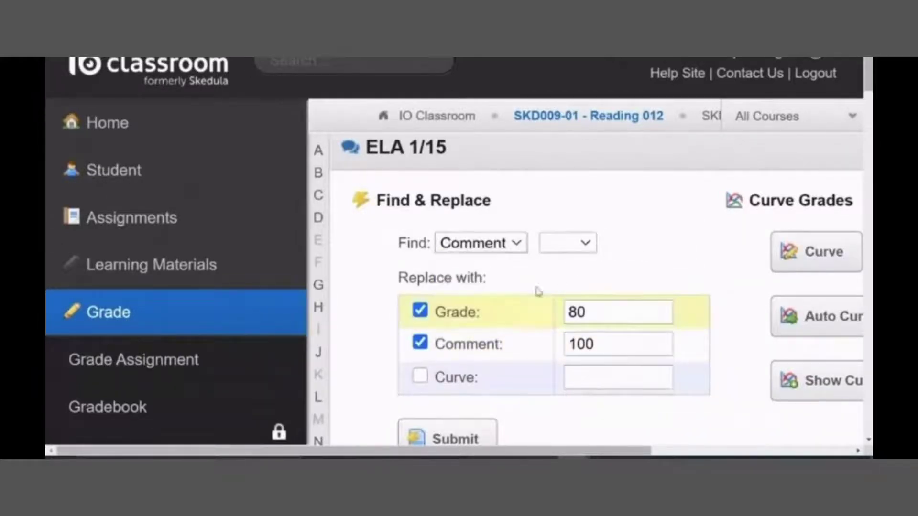
click(580, 248)
click(565, 310)
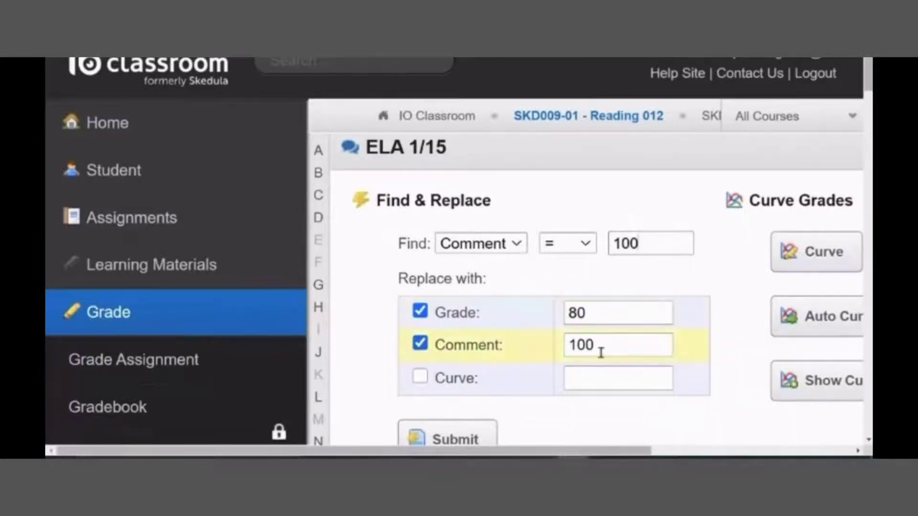
Set the replacement comment to 80, submit the replacement and close its summary.
drag(599, 345, 568, 340)
text(80)
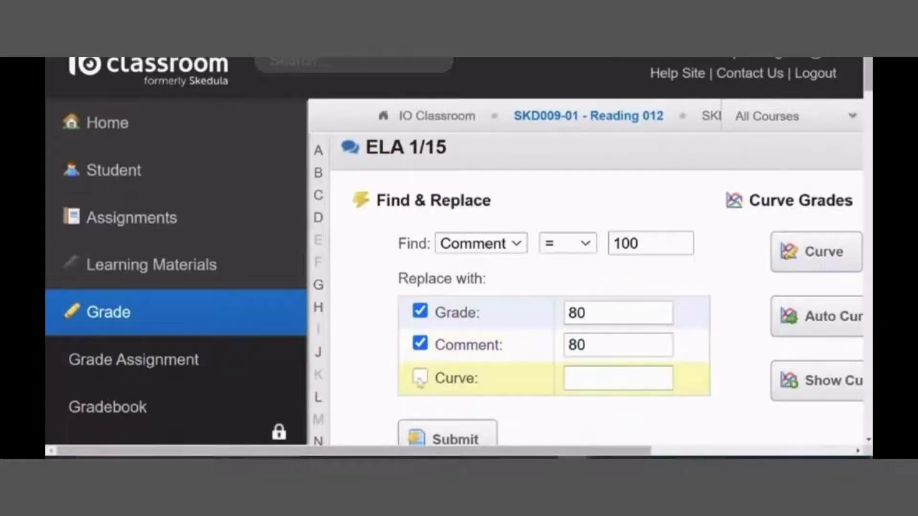
scroll(420, 377, down, 1)
click(453, 375)
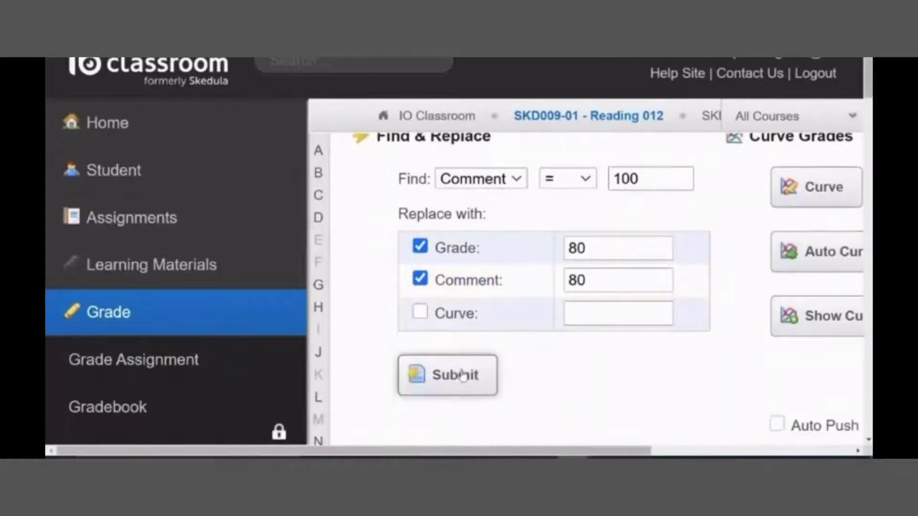
click(653, 157)
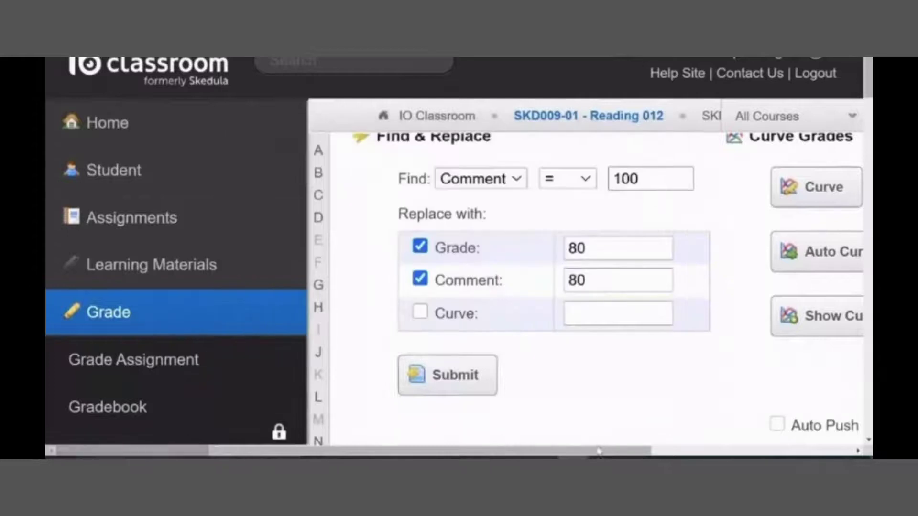
Review the students' grades and replaced comments in the ELA 1/15 list and return to the Find & Replace form.
scroll(773, 327, right, 5)
scroll(770, 324, down, 5)
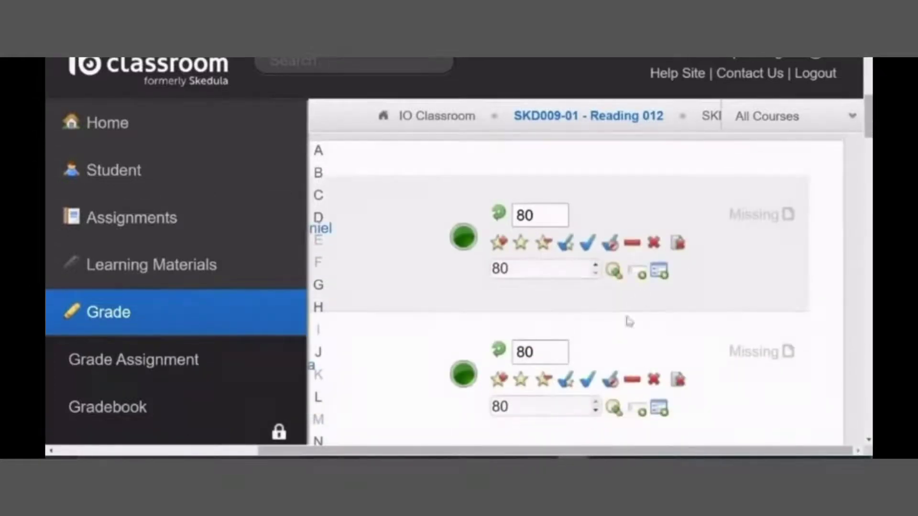
scroll(626, 320, down, 1)
scroll(641, 371, up, 4)
scroll(681, 417, up, 5)
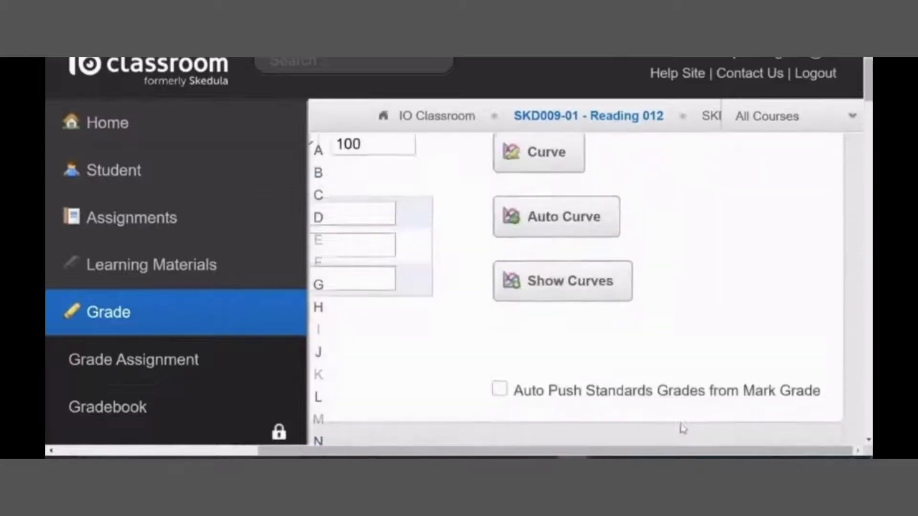
drag(682, 451, 527, 450)
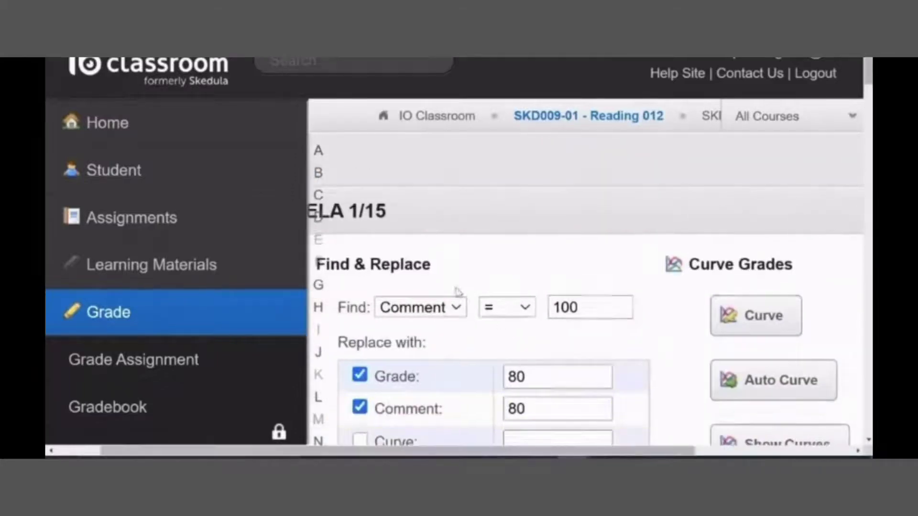
scroll(456, 293, down, 3)
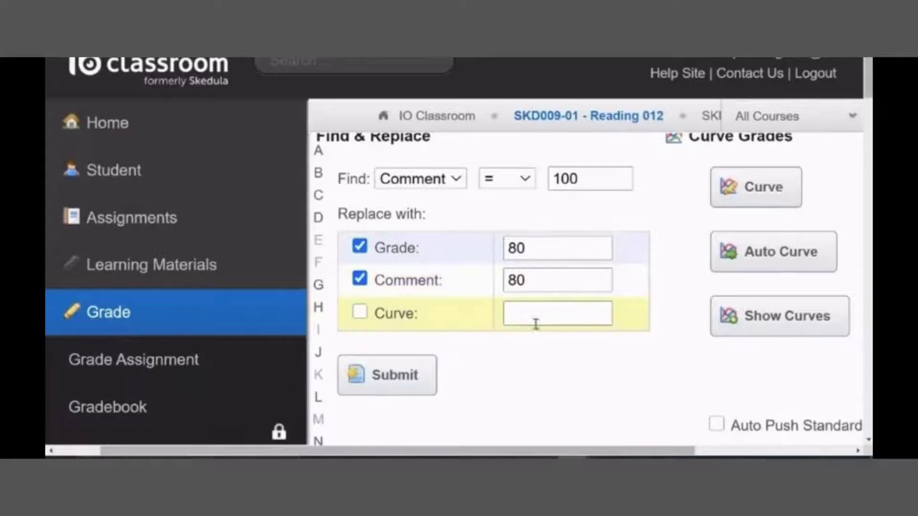
scroll(453, 270, up, 2)
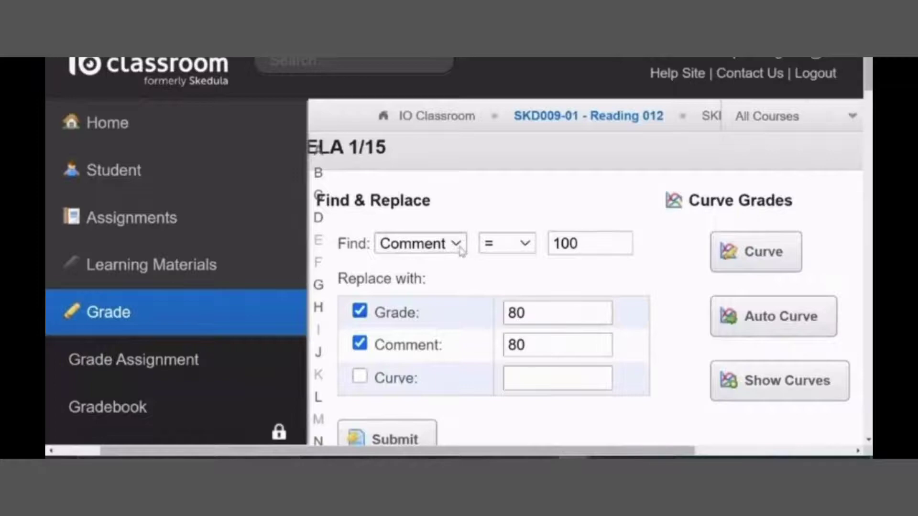
Change the Find & Replace condition to match grades less than 90.
click(458, 246)
click(439, 287)
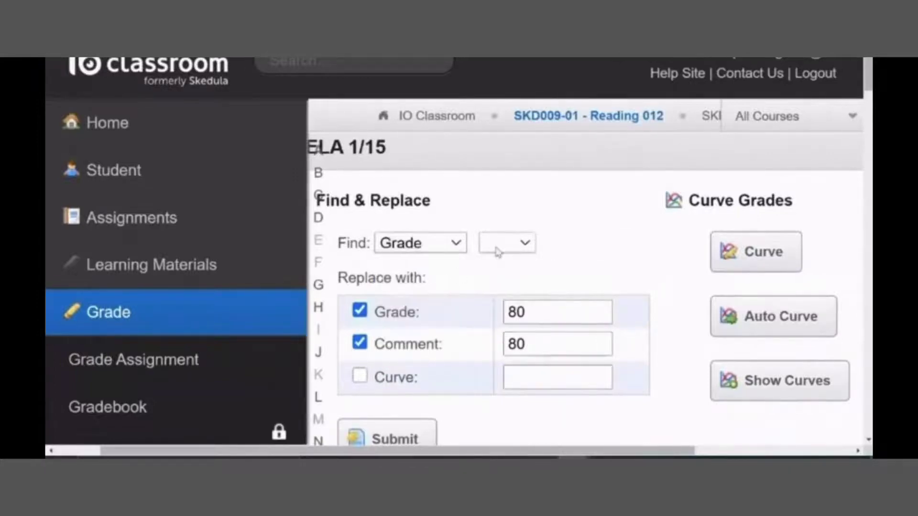
click(516, 249)
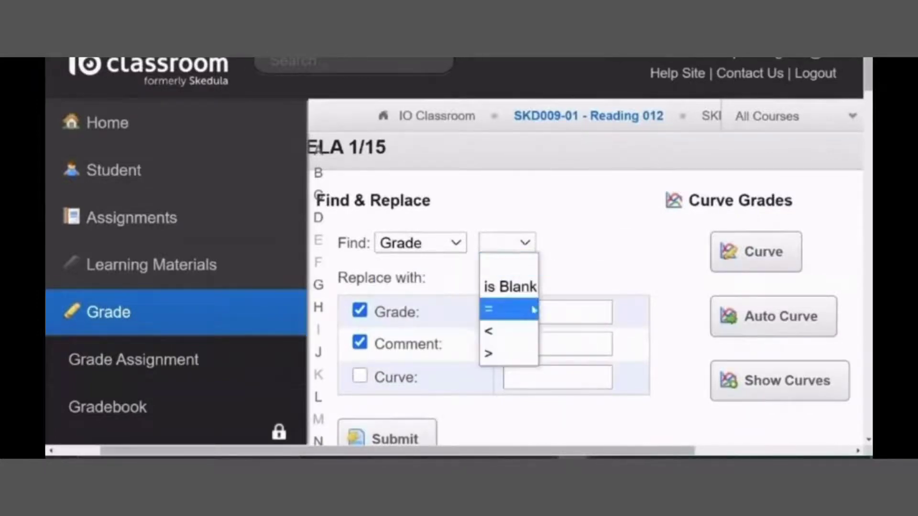
click(508, 337)
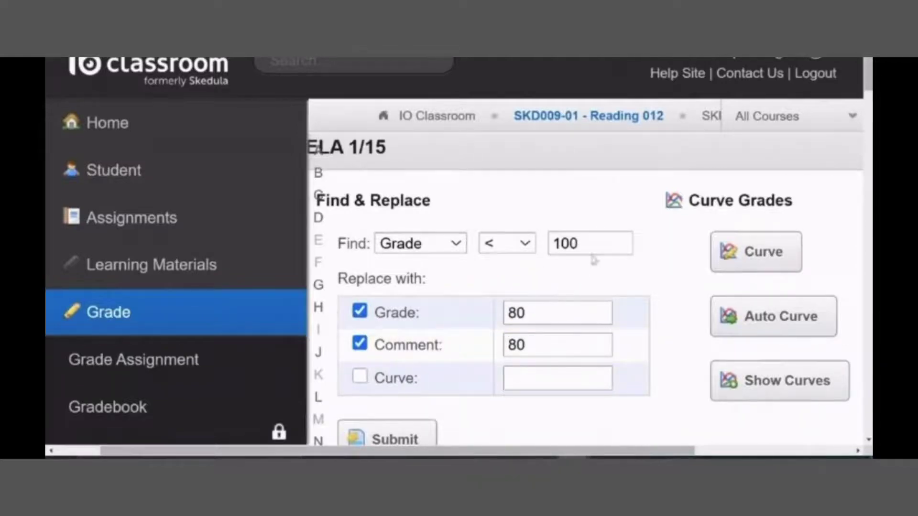
drag(596, 243, 529, 249)
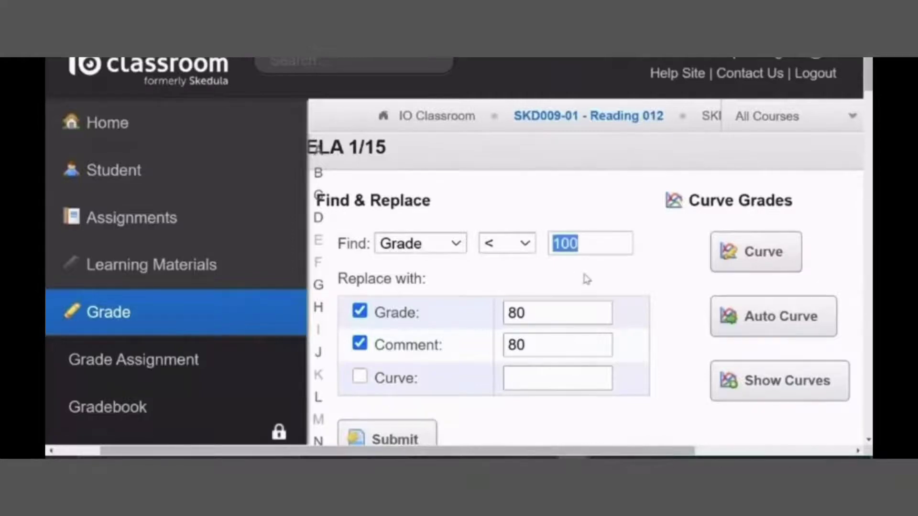
text(95)
key(BackSpace)
text(0)
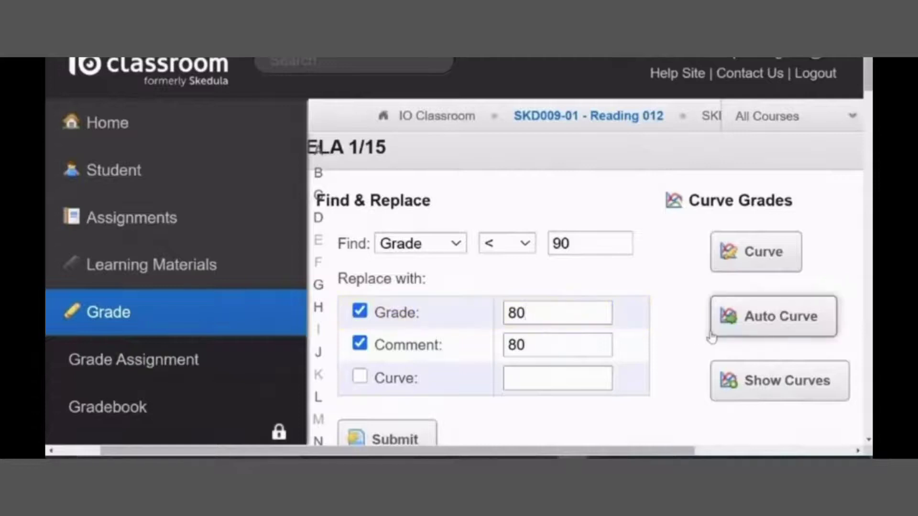
Set the replacement grade to 100, submit the replacement and close its summary.
key(BackSpace)
key(BackSpace)
text(100)
scroll(672, 288, down, 1)
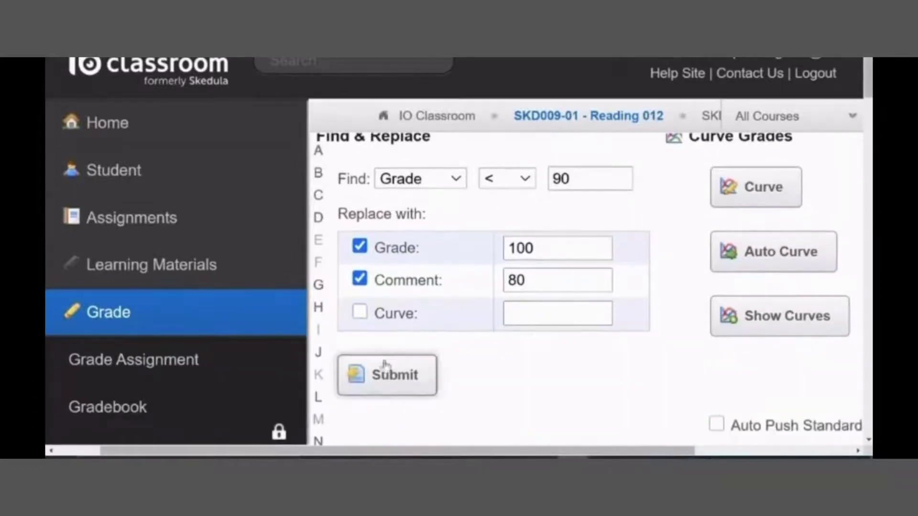
click(383, 375)
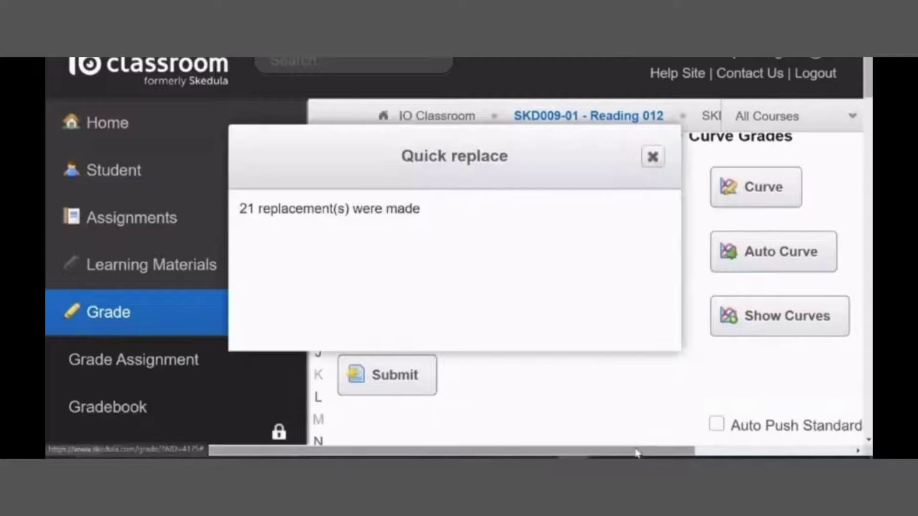
click(652, 158)
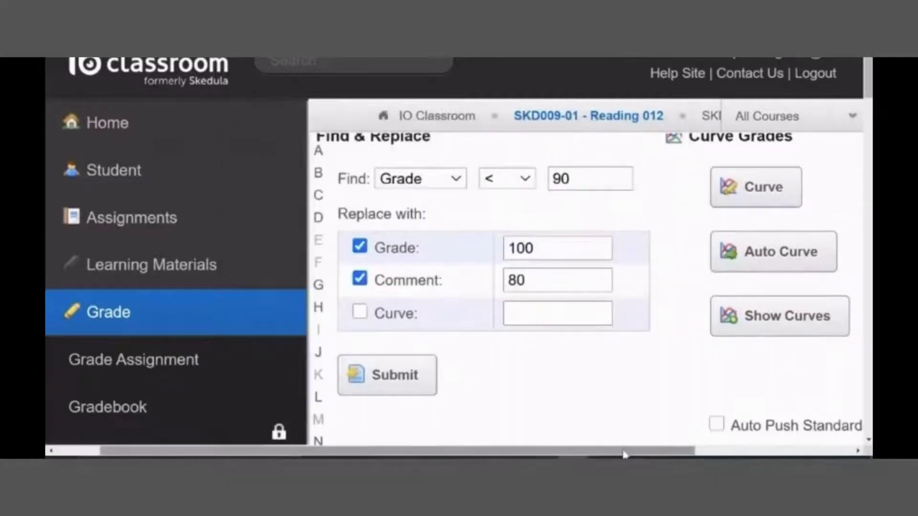
Review the students' replaced grades in the ELA 1/15 list and return to the Find & Replace form.
scroll(722, 300, right, 3)
scroll(722, 300, down, 5)
scroll(722, 299, down, 1)
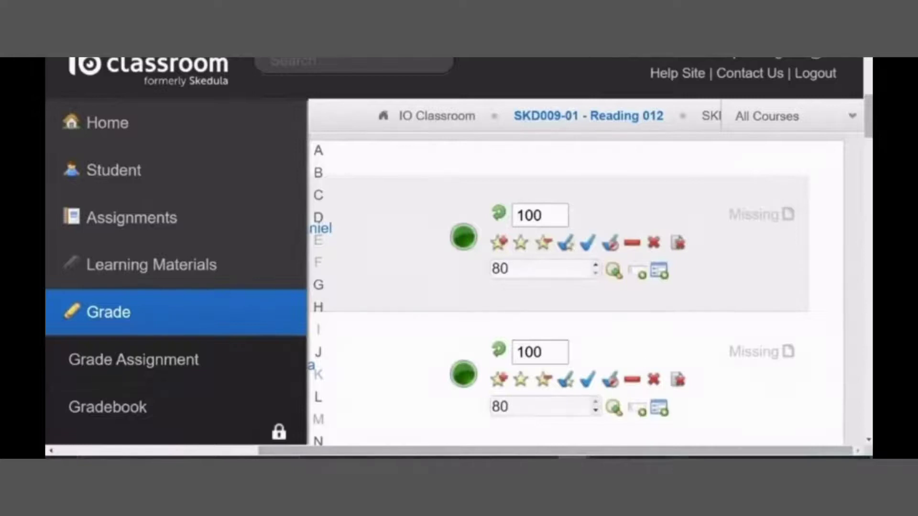
scroll(625, 256, up, 8)
drag(662, 457, 494, 426)
scroll(567, 299, down, 1)
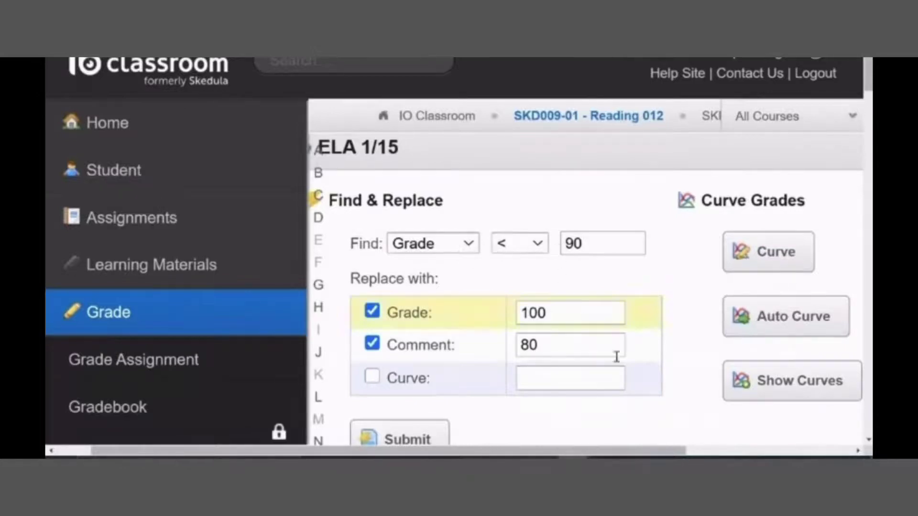
Change the Find & Replace condition to match grades greater than 90.
click(469, 244)
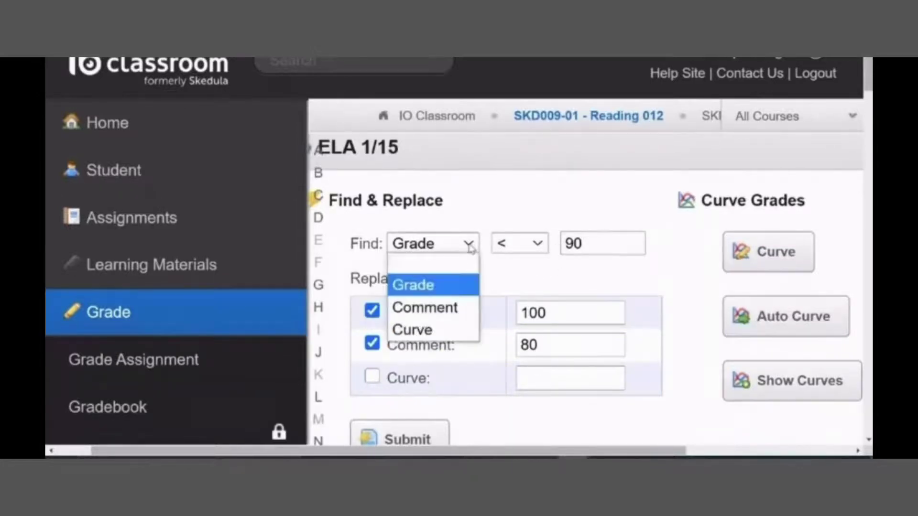
click(449, 284)
click(539, 243)
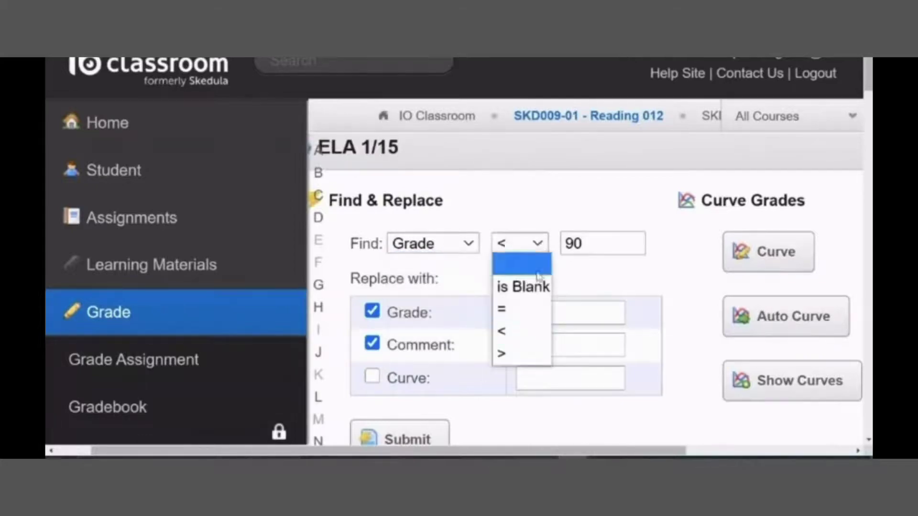
click(520, 353)
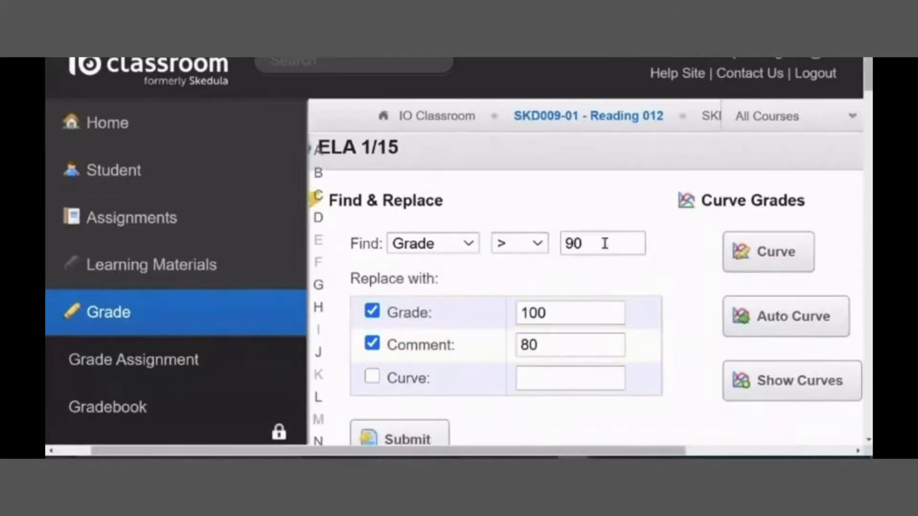
drag(586, 243, 540, 246)
click(599, 261)
Set the replacement grade to 80, submit the replacement and close its summary.
drag(564, 319, 506, 315)
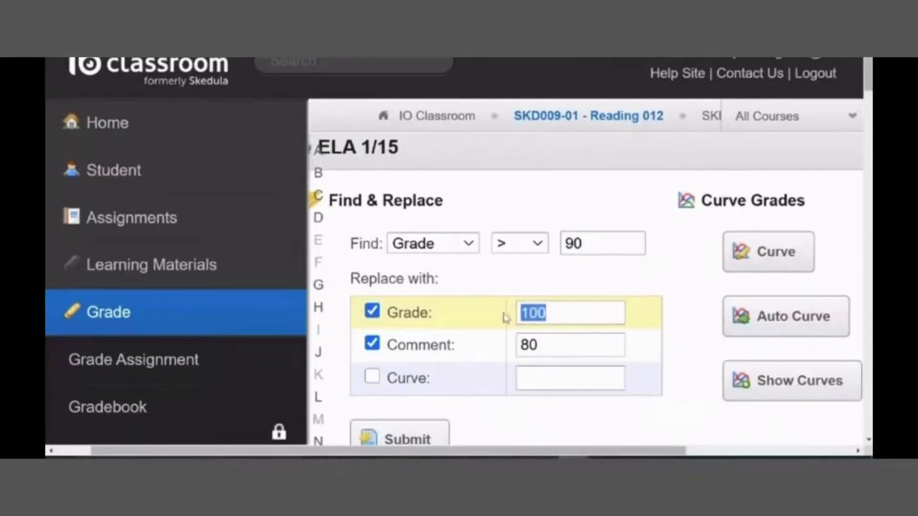
text(80)
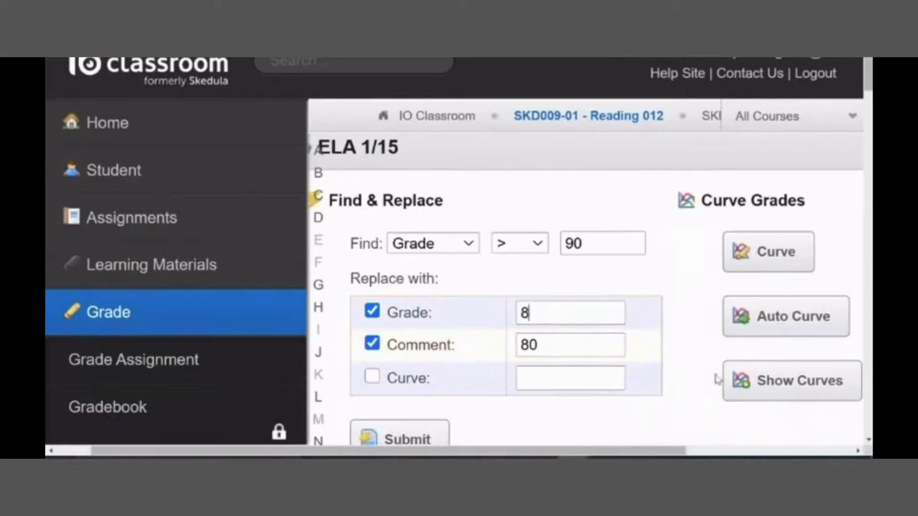
scroll(425, 337, down, 3)
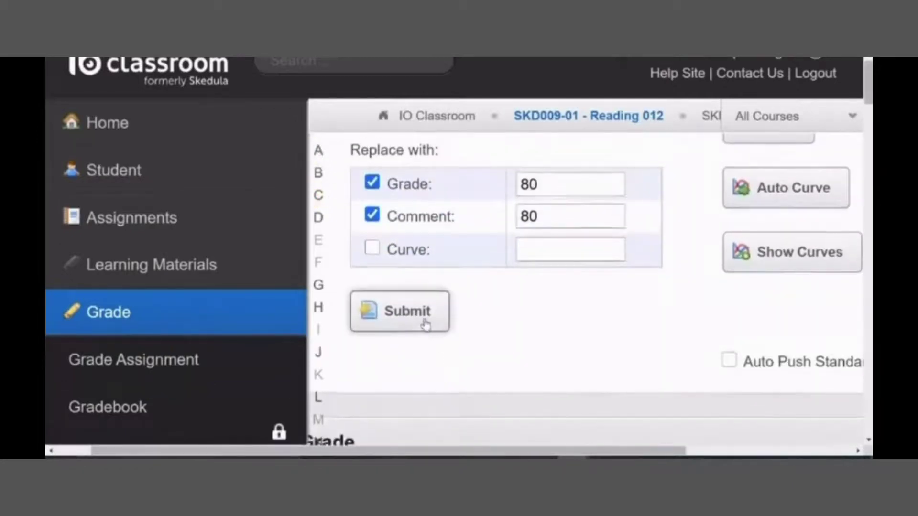
scroll(425, 321, up, 2)
click(414, 382)
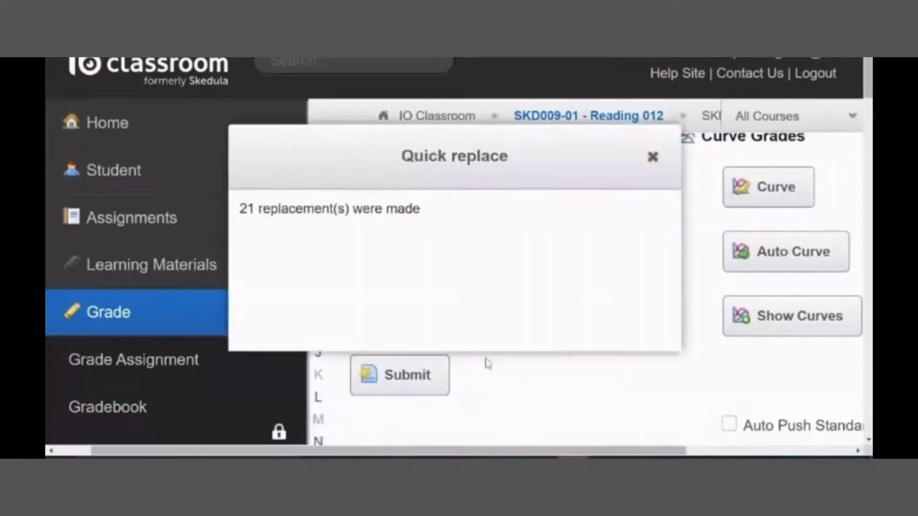
click(653, 156)
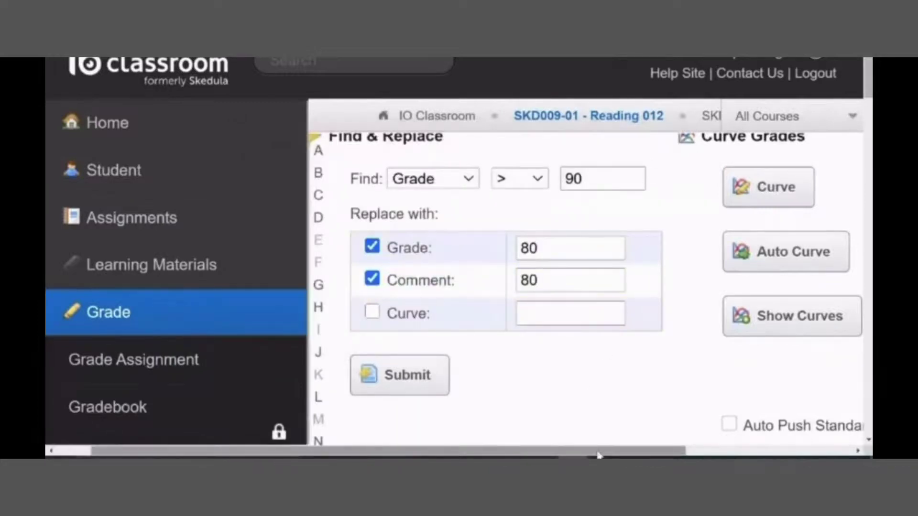
Examine the students' grades and comments below the form and the available comparison operators, ending back at Find & Replace.
scroll(598, 455, right, 5)
scroll(768, 340, down, 6)
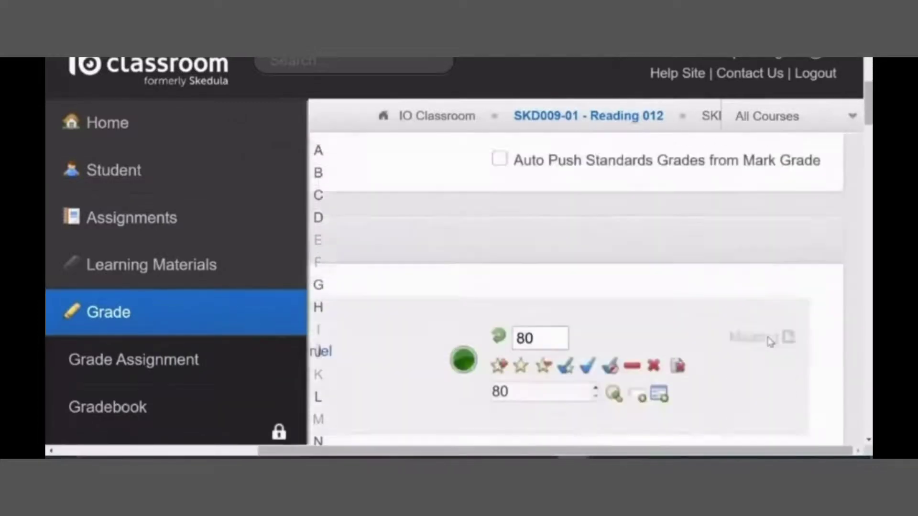
scroll(674, 358, up, 3)
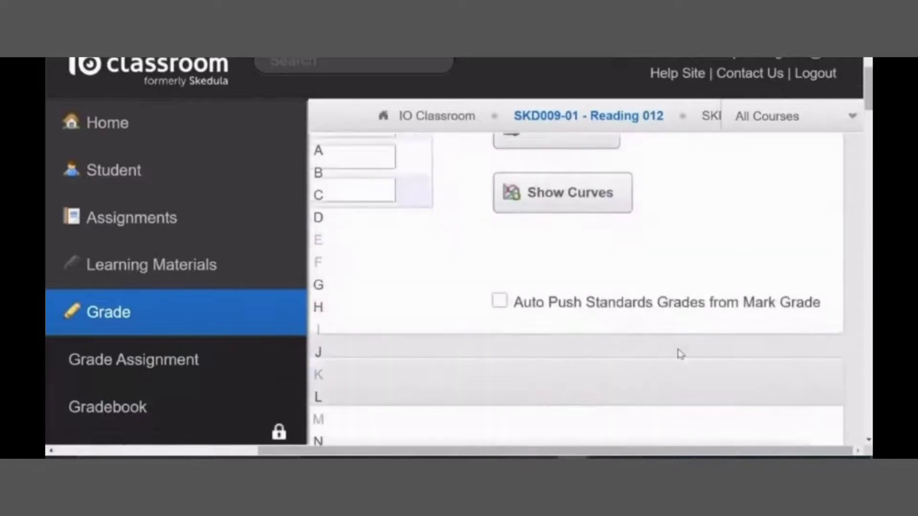
scroll(681, 354, up, 4)
drag(711, 451, 505, 445)
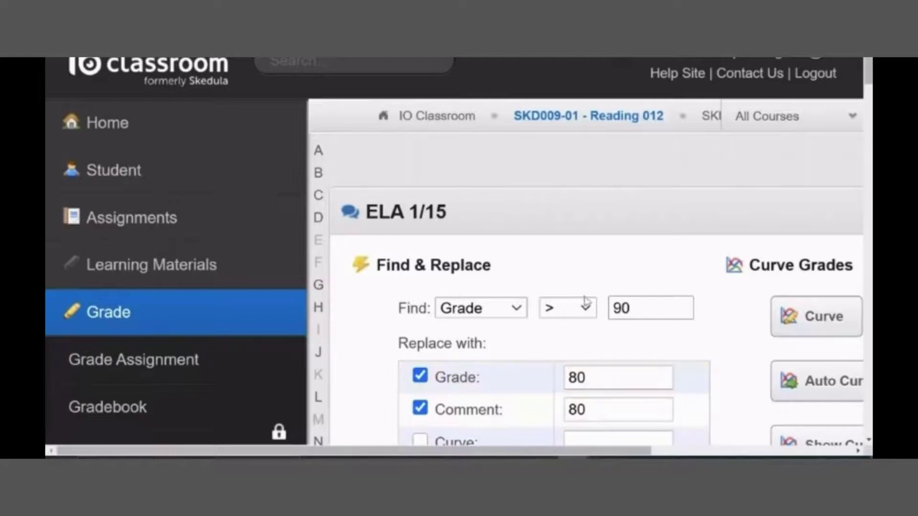
scroll(586, 302, down, 1)
click(585, 245)
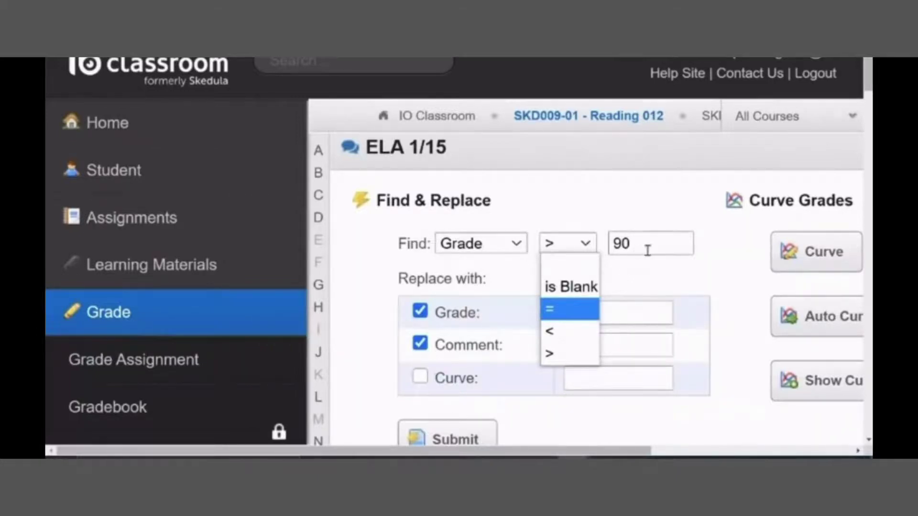
click(733, 288)
drag(592, 451, 780, 450)
scroll(784, 377, down, 5)
scroll(752, 382, up, 6)
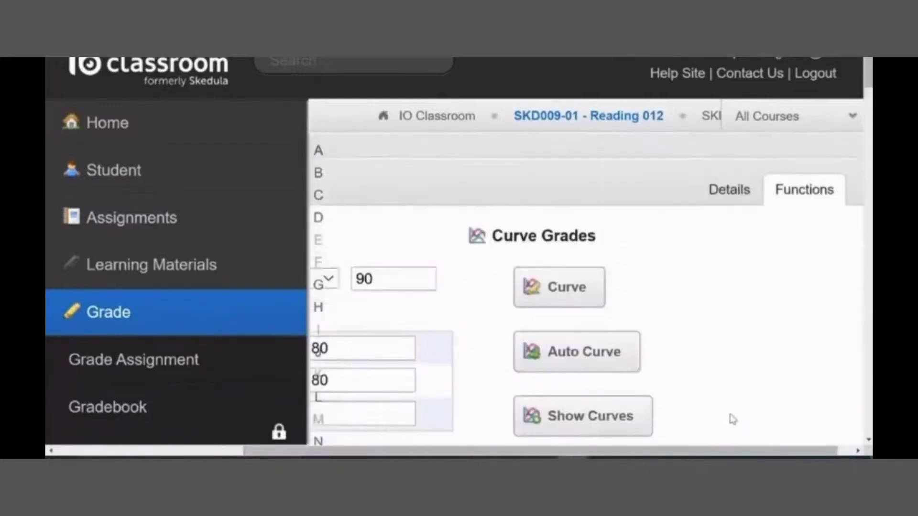
drag(721, 454, 523, 433)
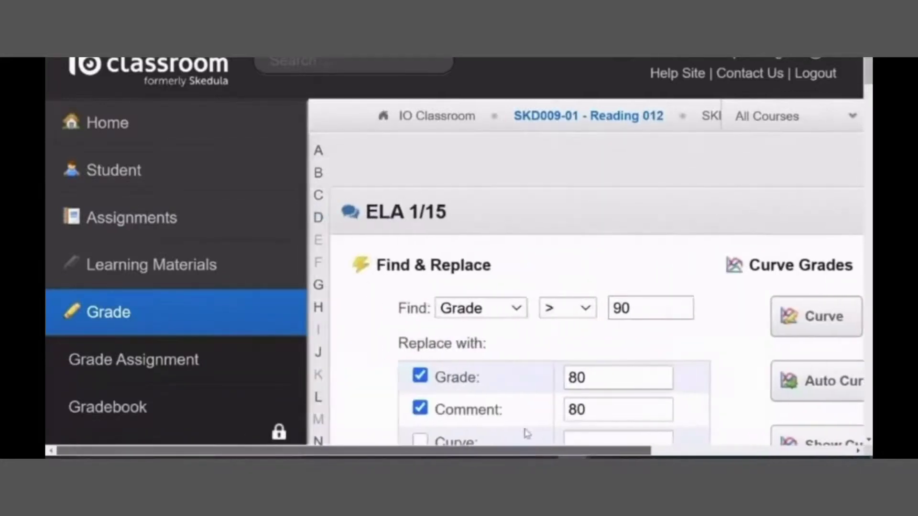
Submit a Find & Replace that changes grades less than 90 to 100 and close its summary.
click(590, 309)
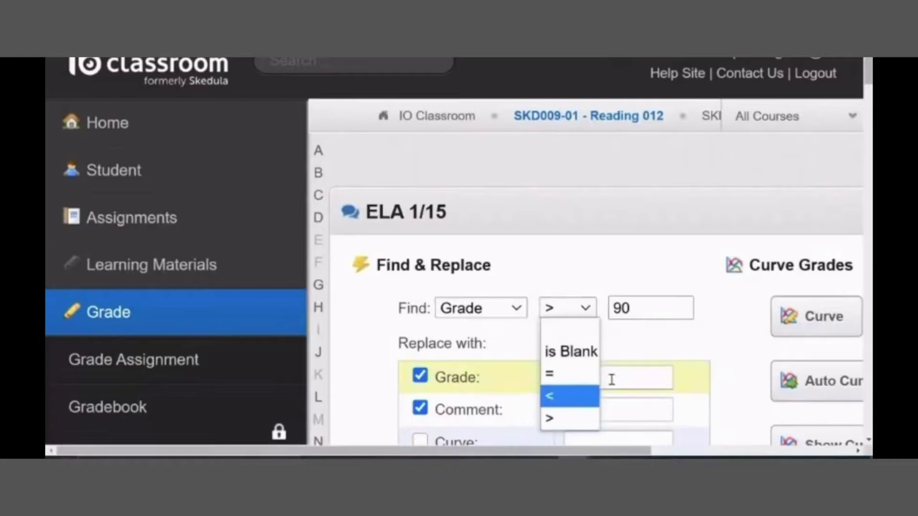
click(582, 397)
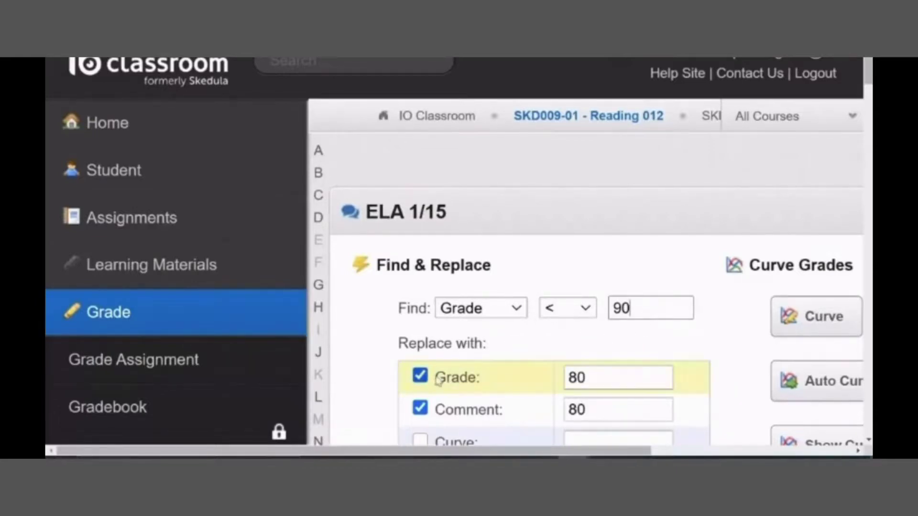
scroll(430, 340, down, 1)
click(608, 321)
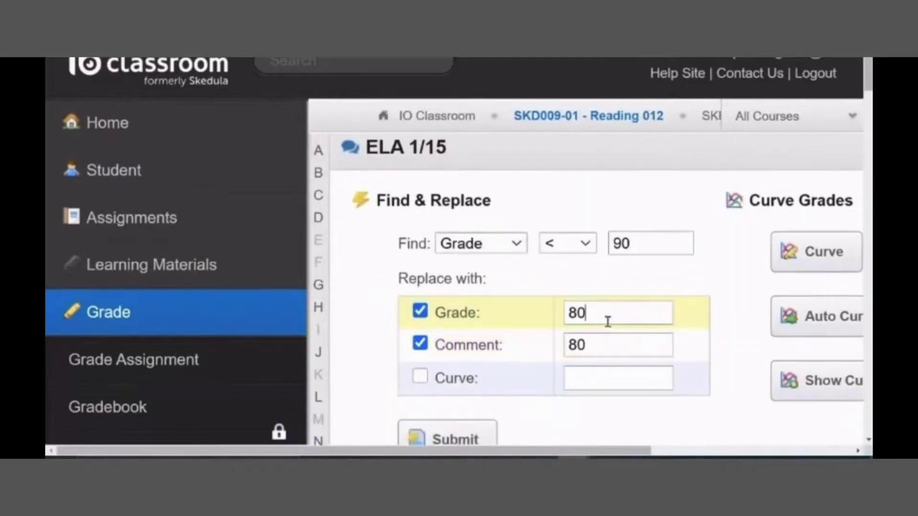
key(BackSpace)
key(BackSpace)
scroll(609, 322, down, 1)
click(454, 377)
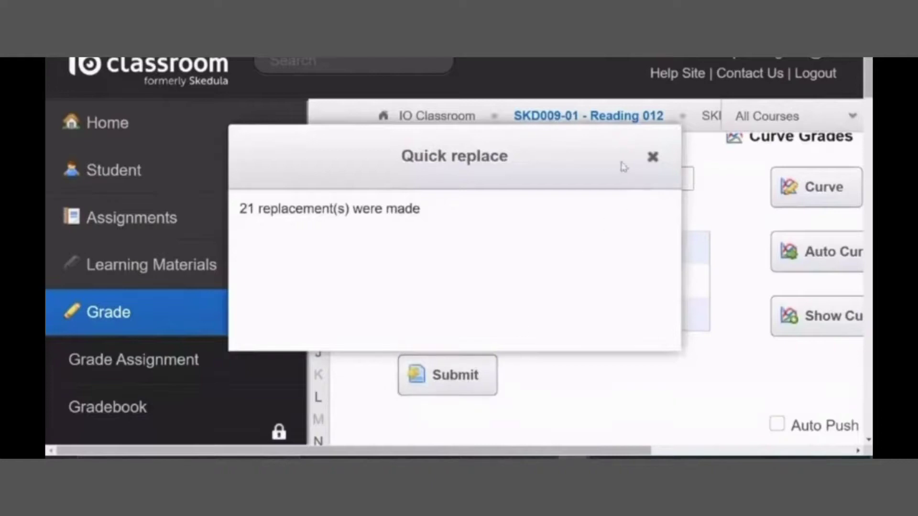
click(653, 156)
Check the replaced grades in the student list and change the Find & Replace condition to match comments less than 90.
drag(637, 453, 825, 306)
scroll(746, 282, down, 6)
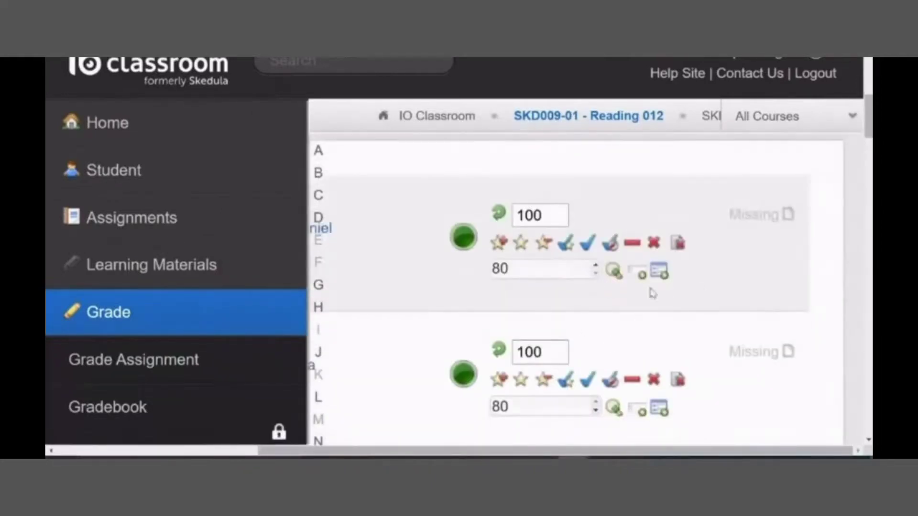
scroll(590, 322, up, 6)
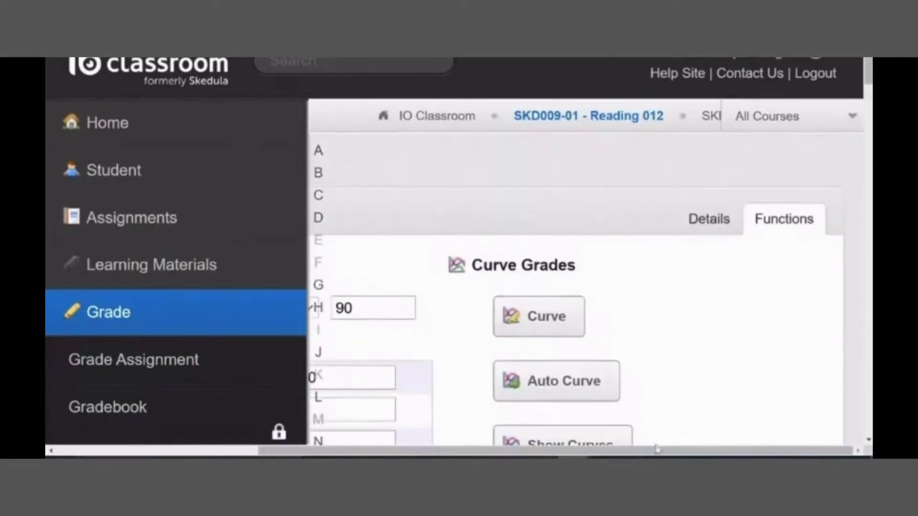
drag(662, 450, 454, 451)
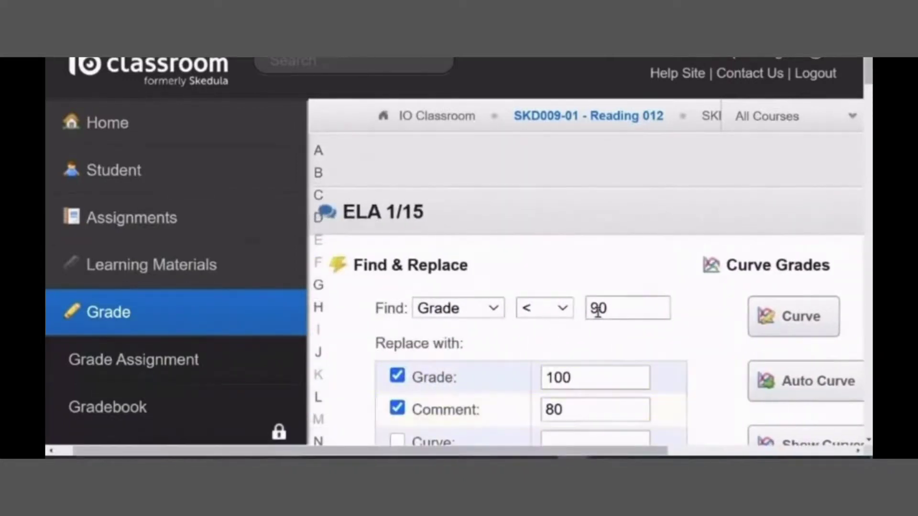
scroll(581, 311, up, 2)
click(497, 246)
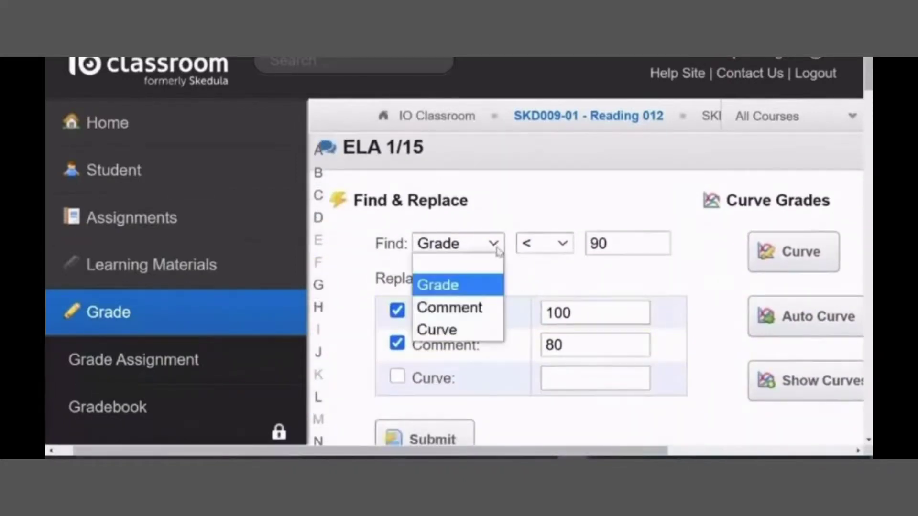
click(474, 306)
click(558, 246)
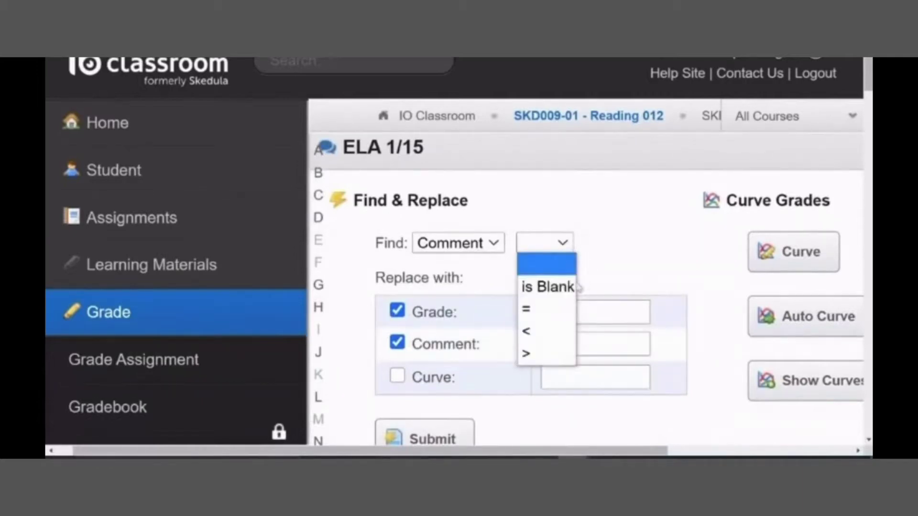
click(553, 341)
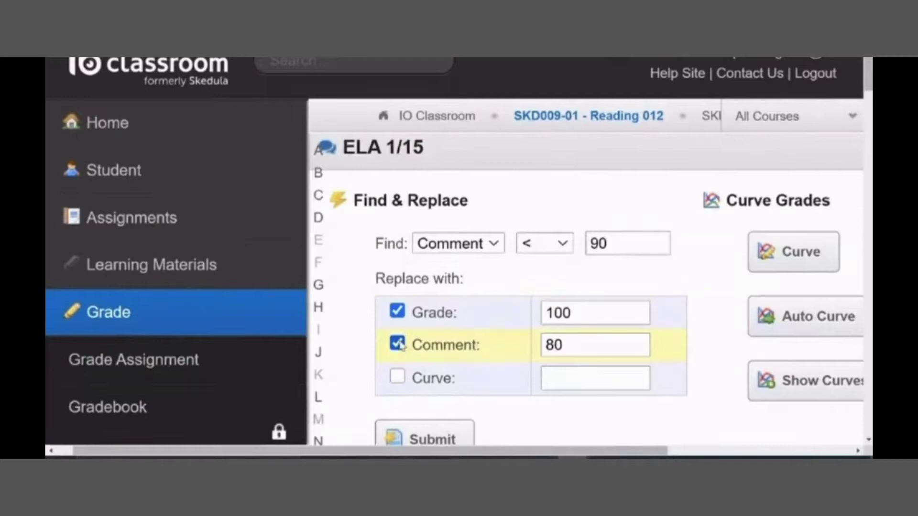
Set the replacement comment to 100, submit the replacement and close its summary.
drag(577, 337, 487, 346)
text(100)
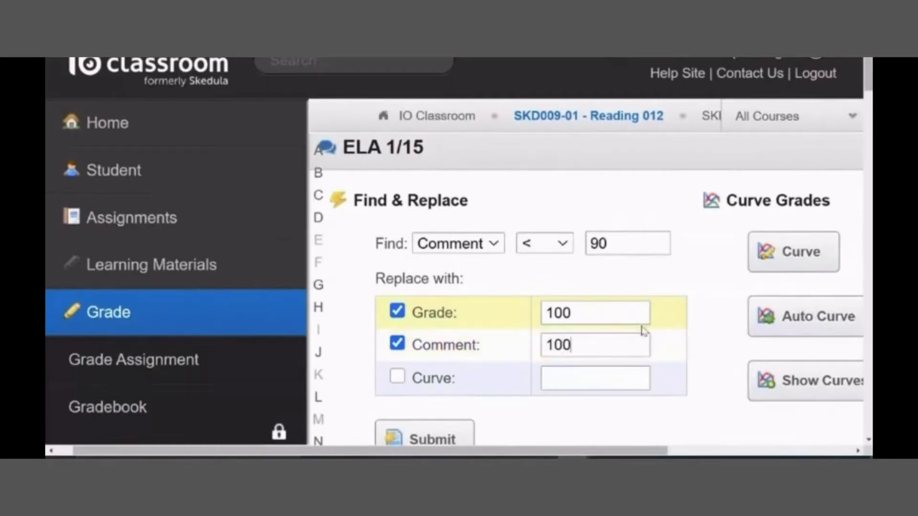
scroll(586, 256, down, 2)
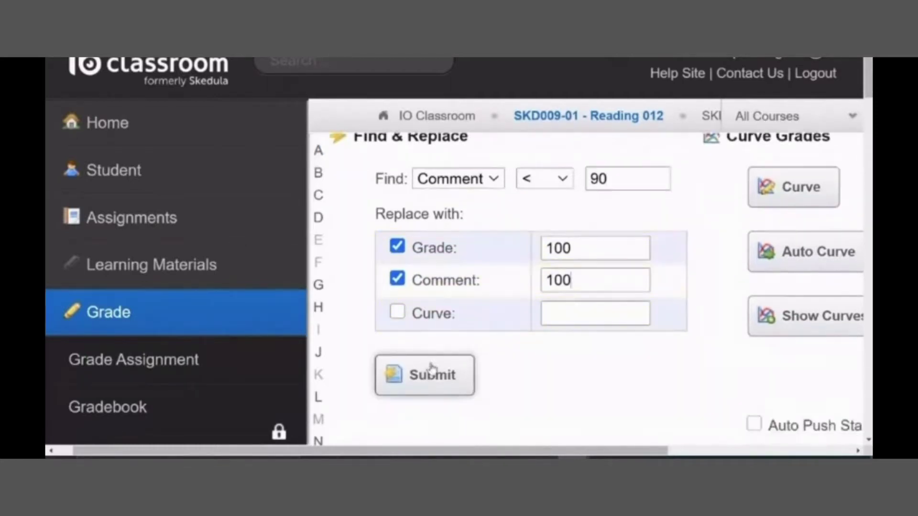
click(427, 375)
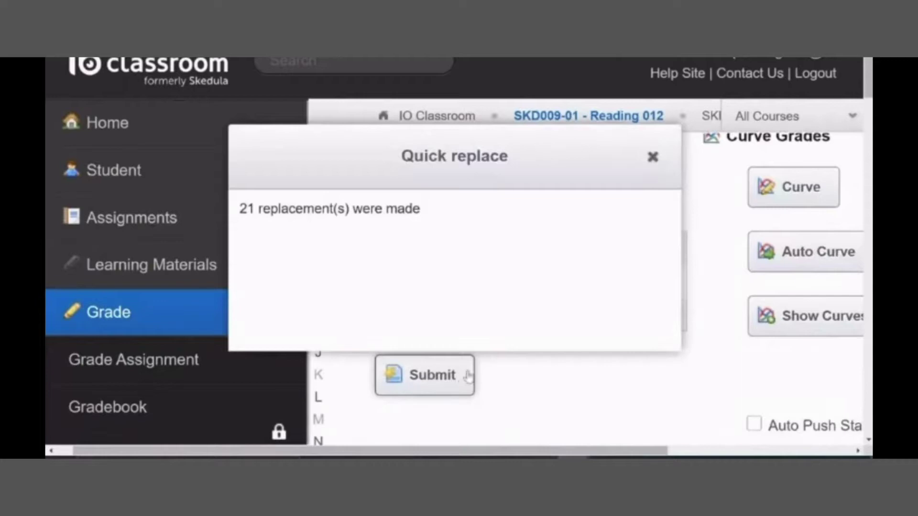
click(652, 157)
Review the students' grades and replaced comments in the ELA 1/15 list and return to the Find & Replace form.
drag(644, 451, 829, 454)
scroll(697, 314, down, 10)
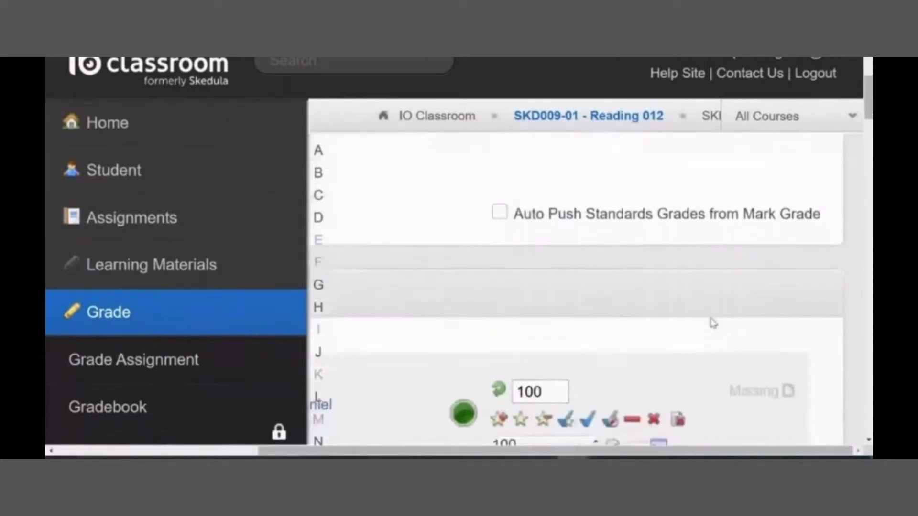
scroll(688, 350, up, 6)
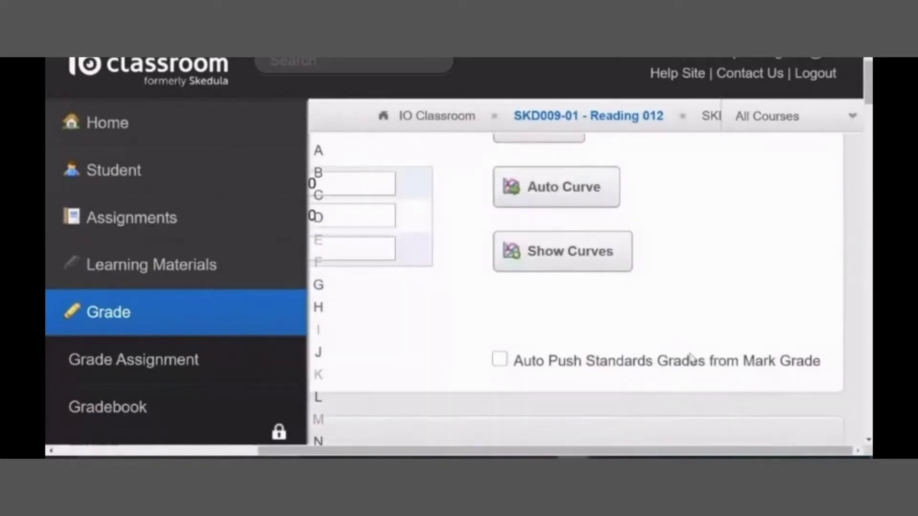
drag(702, 454, 568, 456)
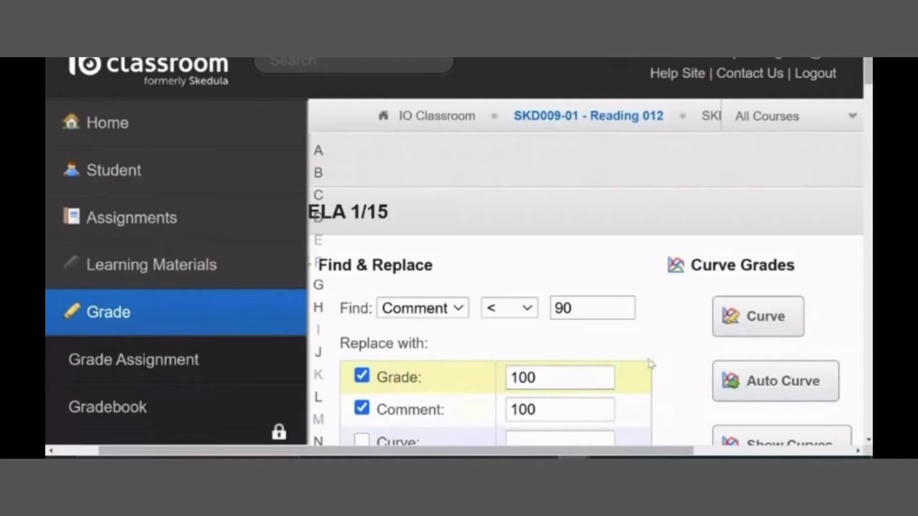
scroll(645, 365, down, 2)
drag(605, 451, 808, 432)
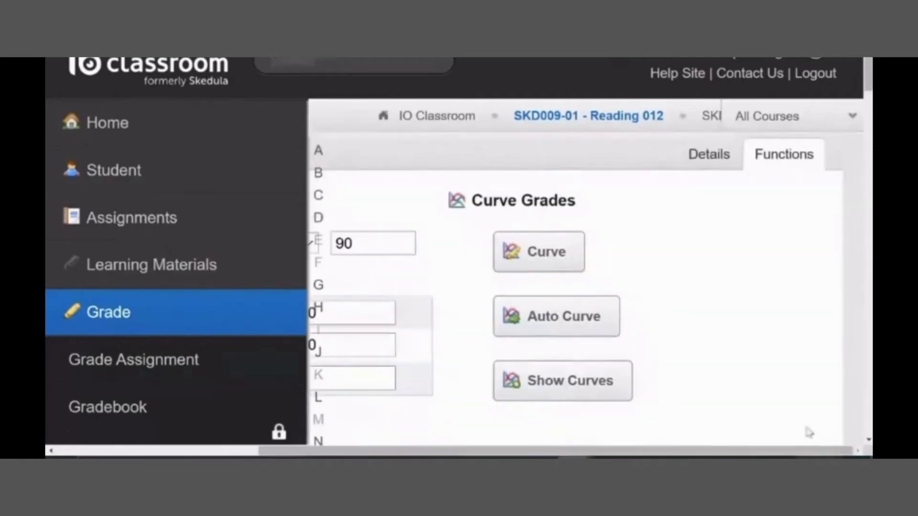
scroll(732, 334, down, 3)
scroll(712, 364, down, 4)
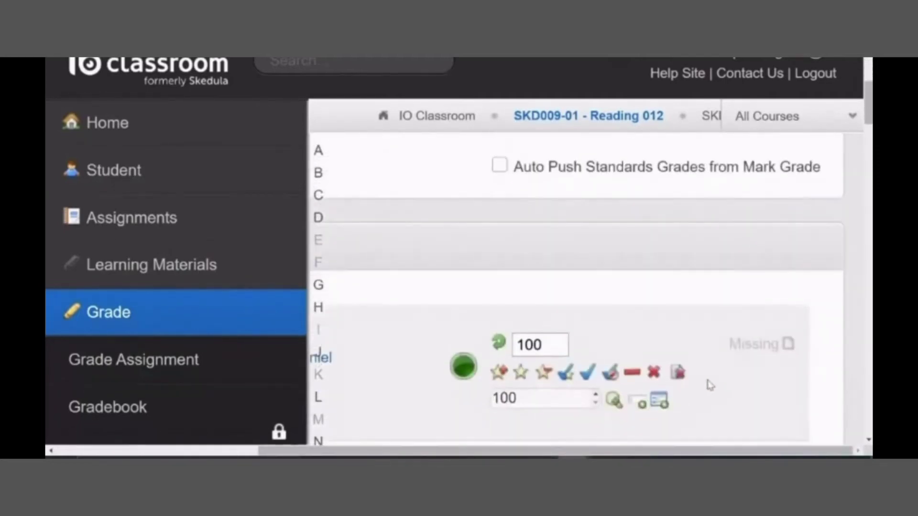
scroll(717, 390, up, 7)
scroll(721, 391, up, 1)
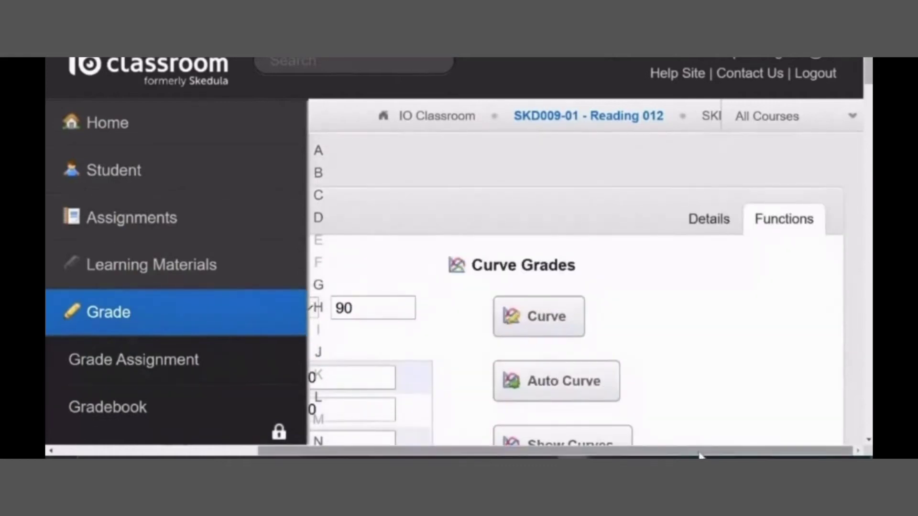
scroll(594, 430, left, 3)
drag(618, 449, 548, 451)
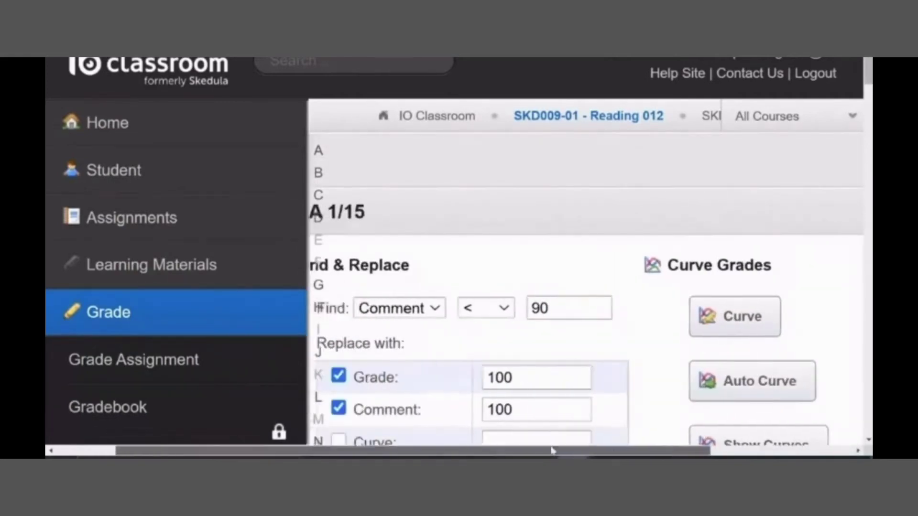